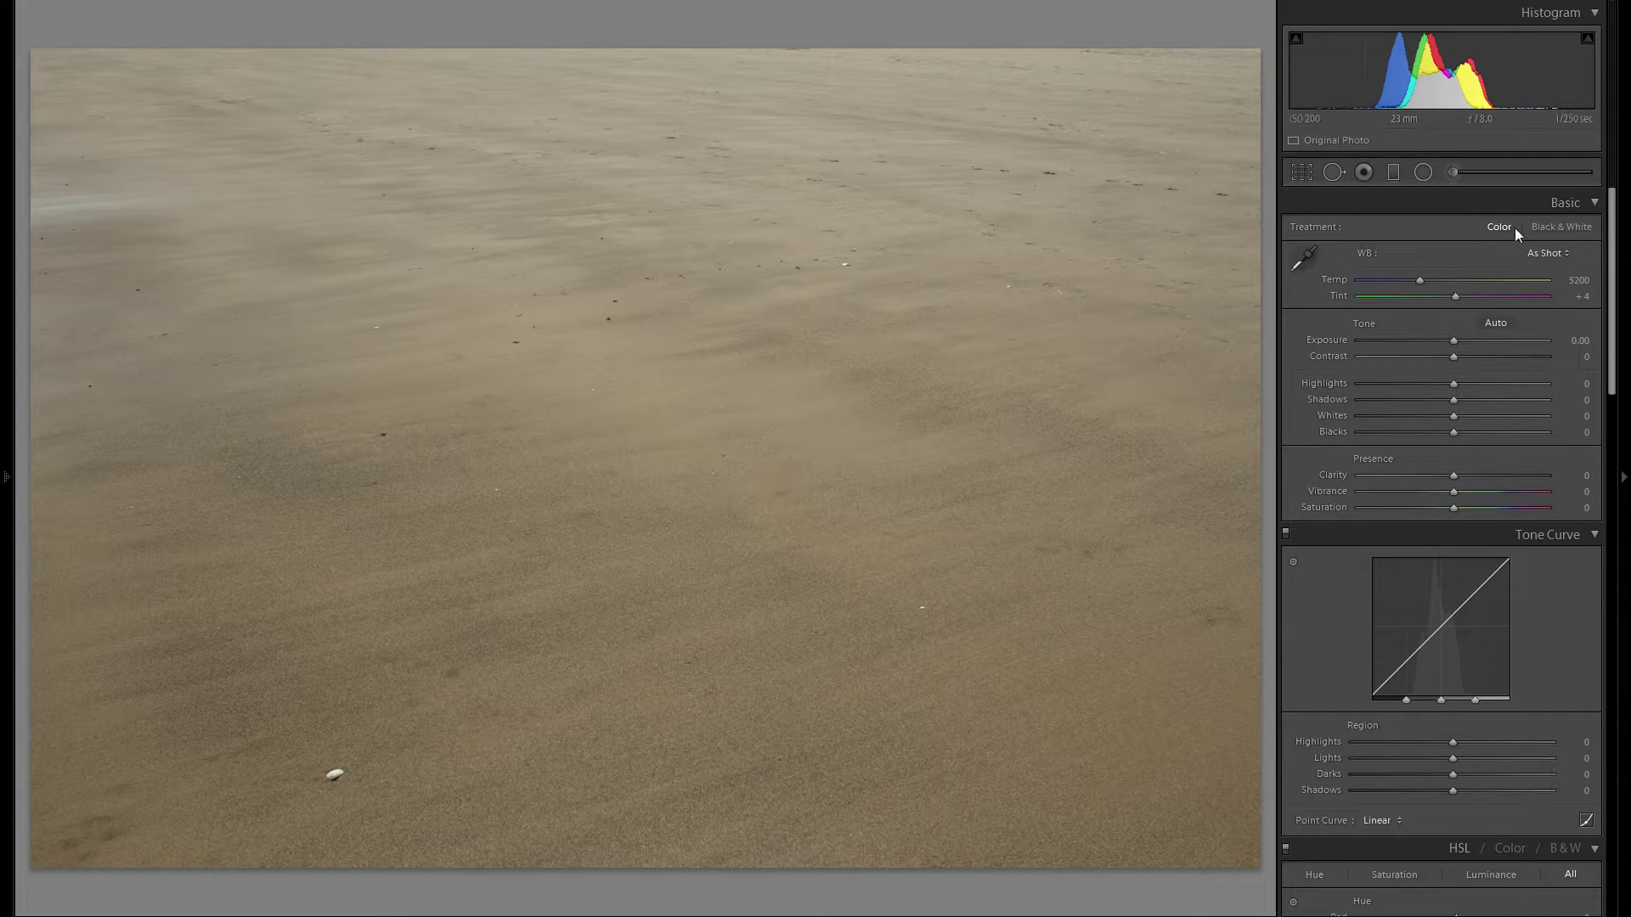
Step: After a quick black-and-white preview, set Contrast +100, Blacks -14 and Highlights +2
click(1558, 226)
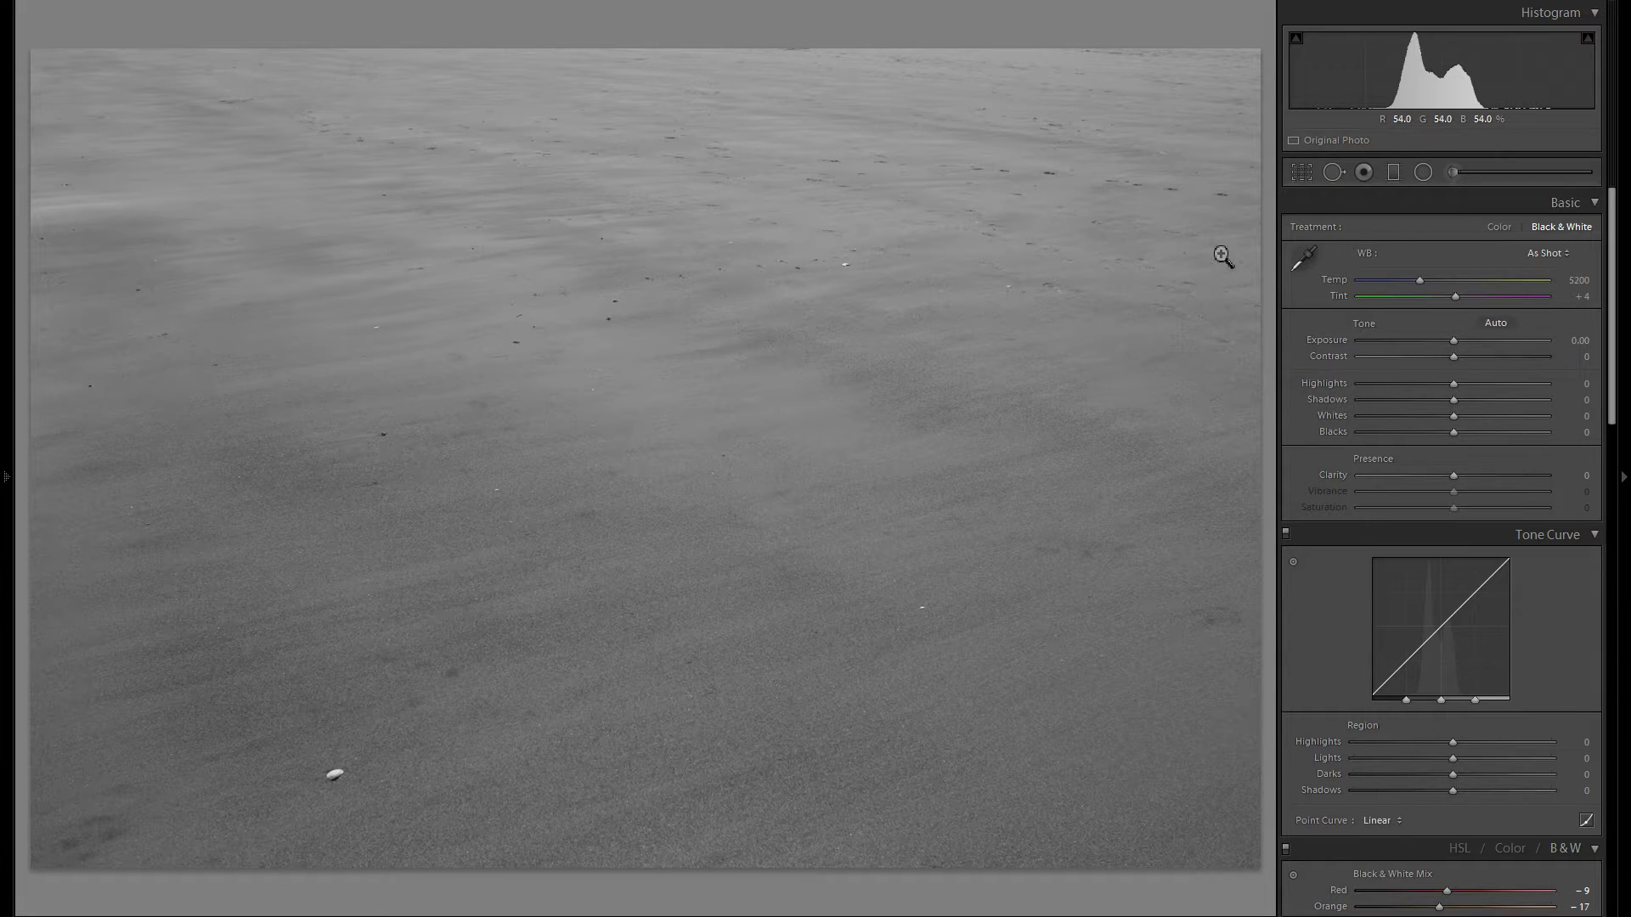
click(1505, 227)
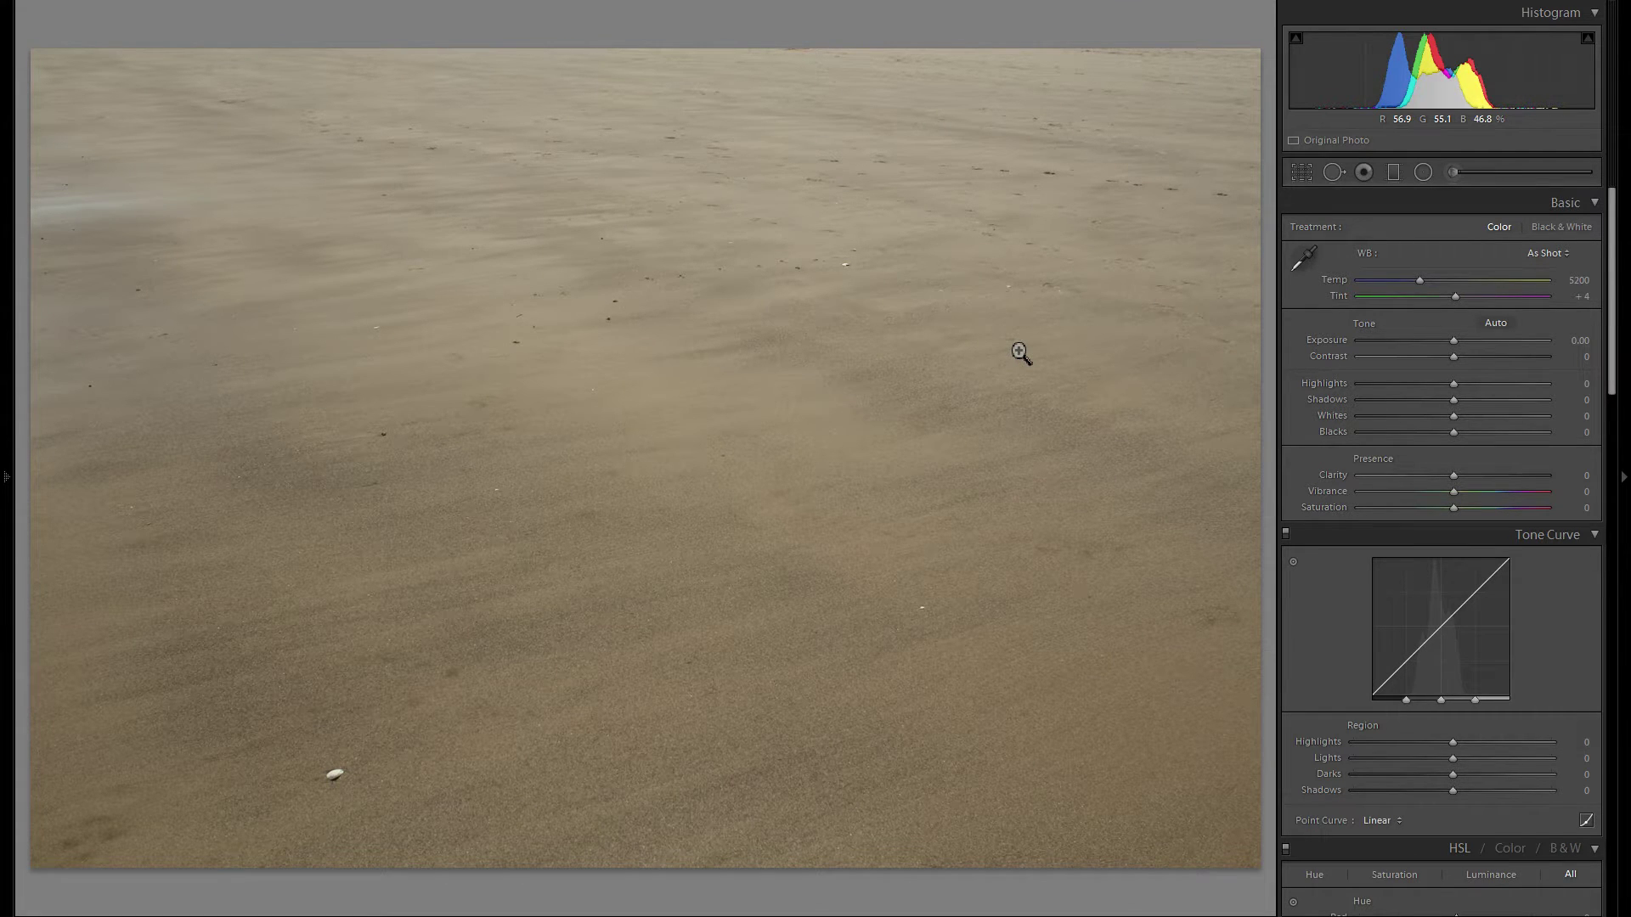
drag(1454, 357, 1606, 368)
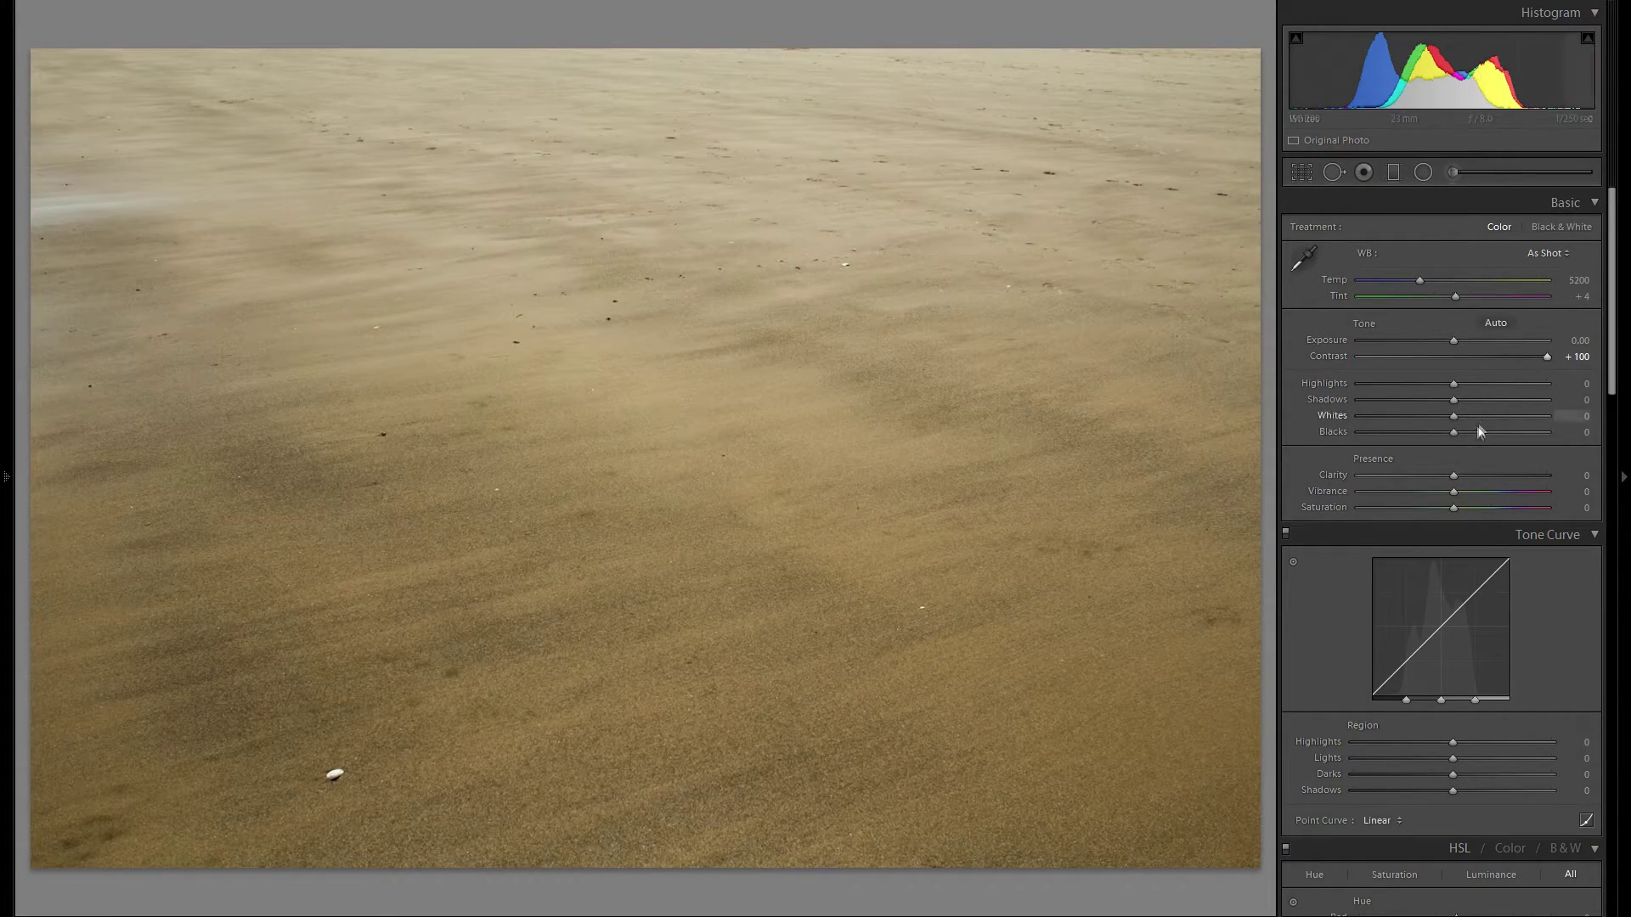
drag(1480, 433, 1416, 389)
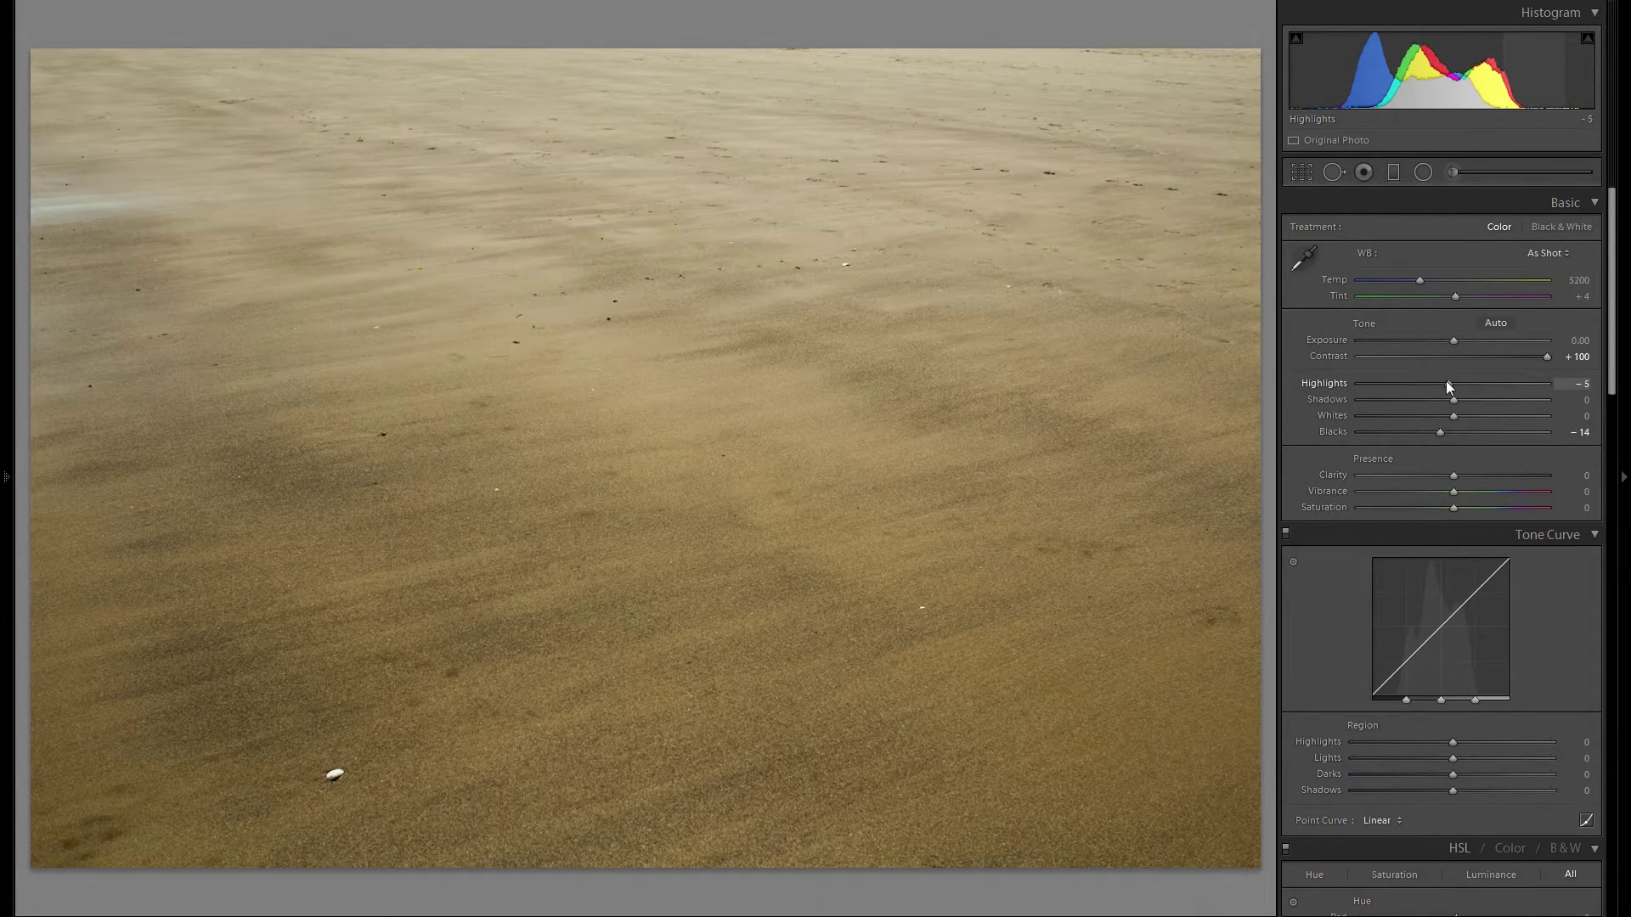
drag(1492, 387, 1459, 385)
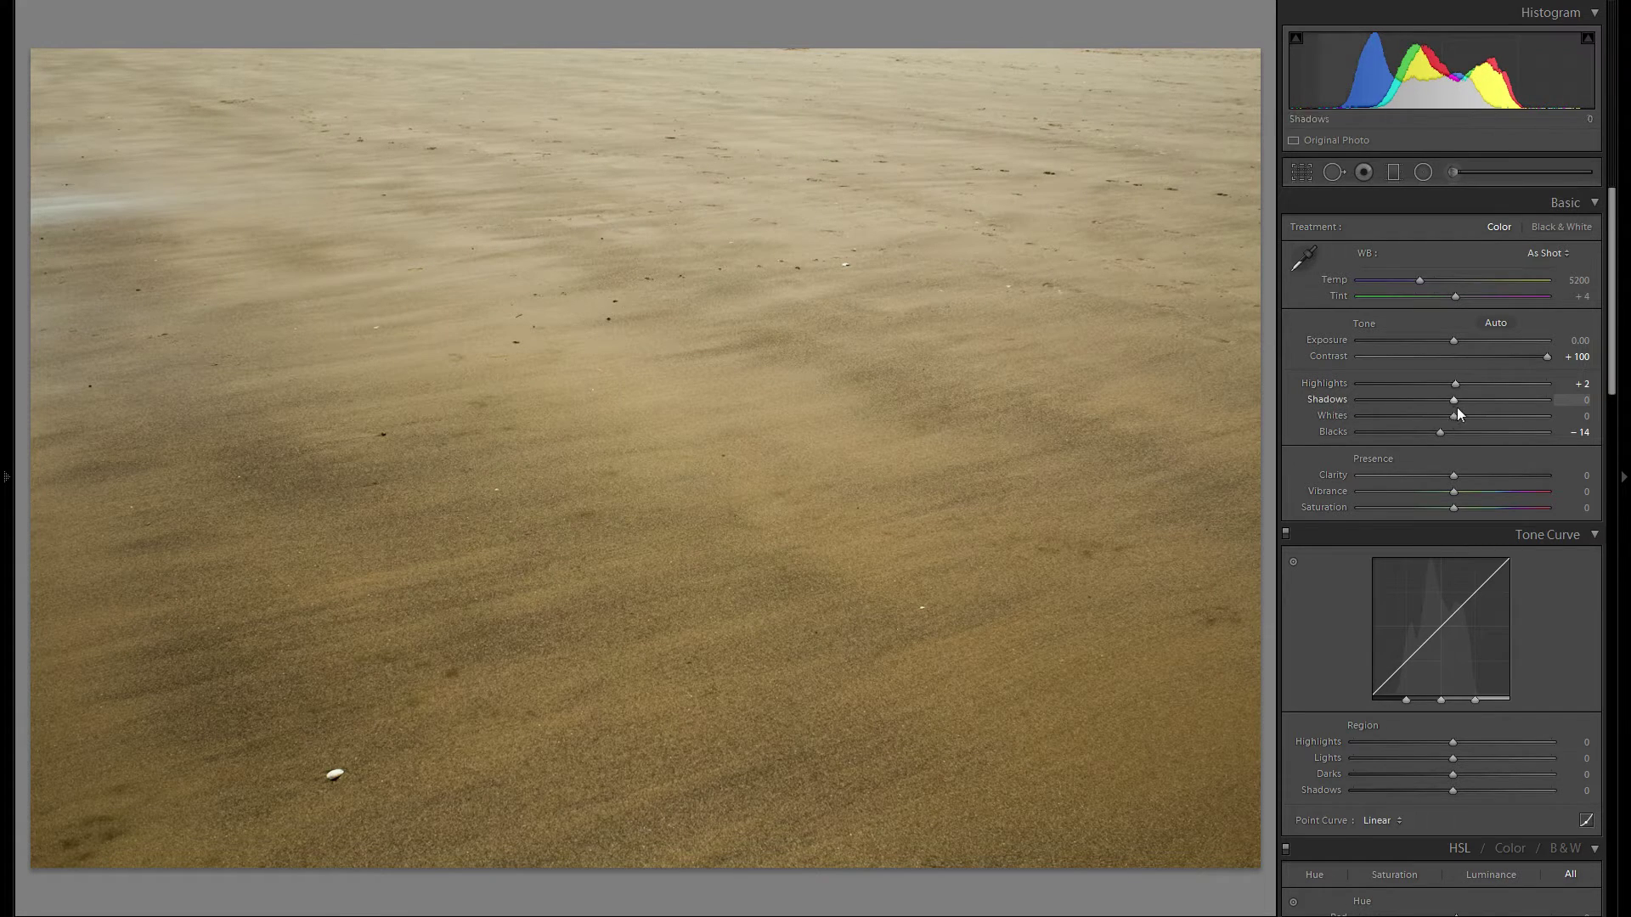
Step: Lift Shadows to +100 and Whites to +11, then try Clarity and reset it to 0
drag(1453, 405, 1580, 388)
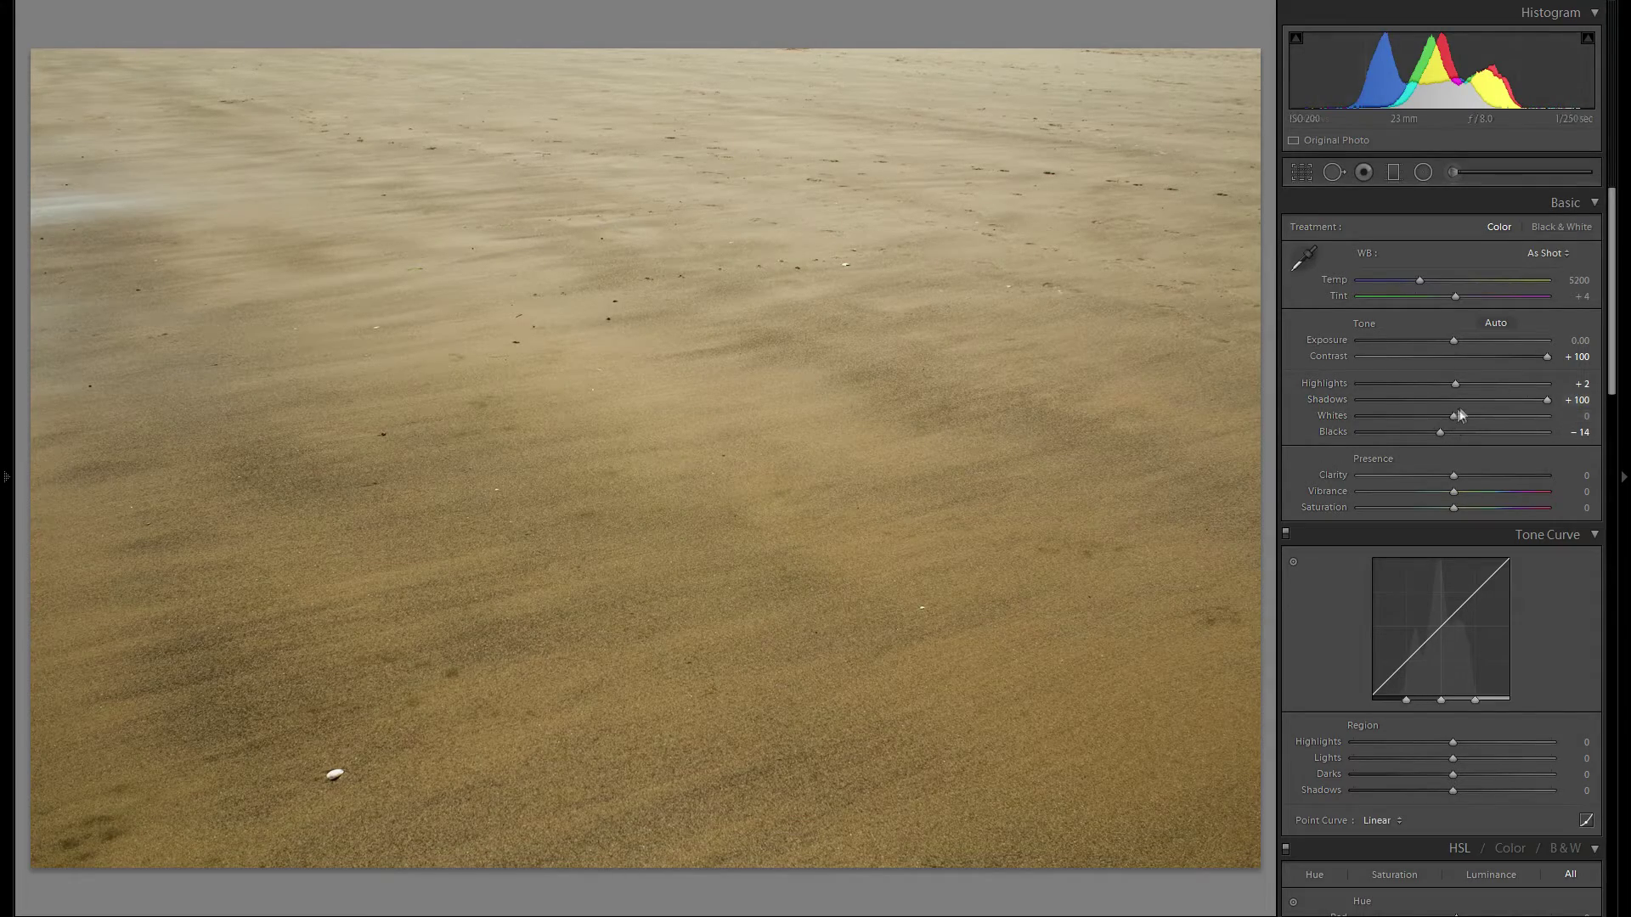
drag(1455, 414, 1517, 426)
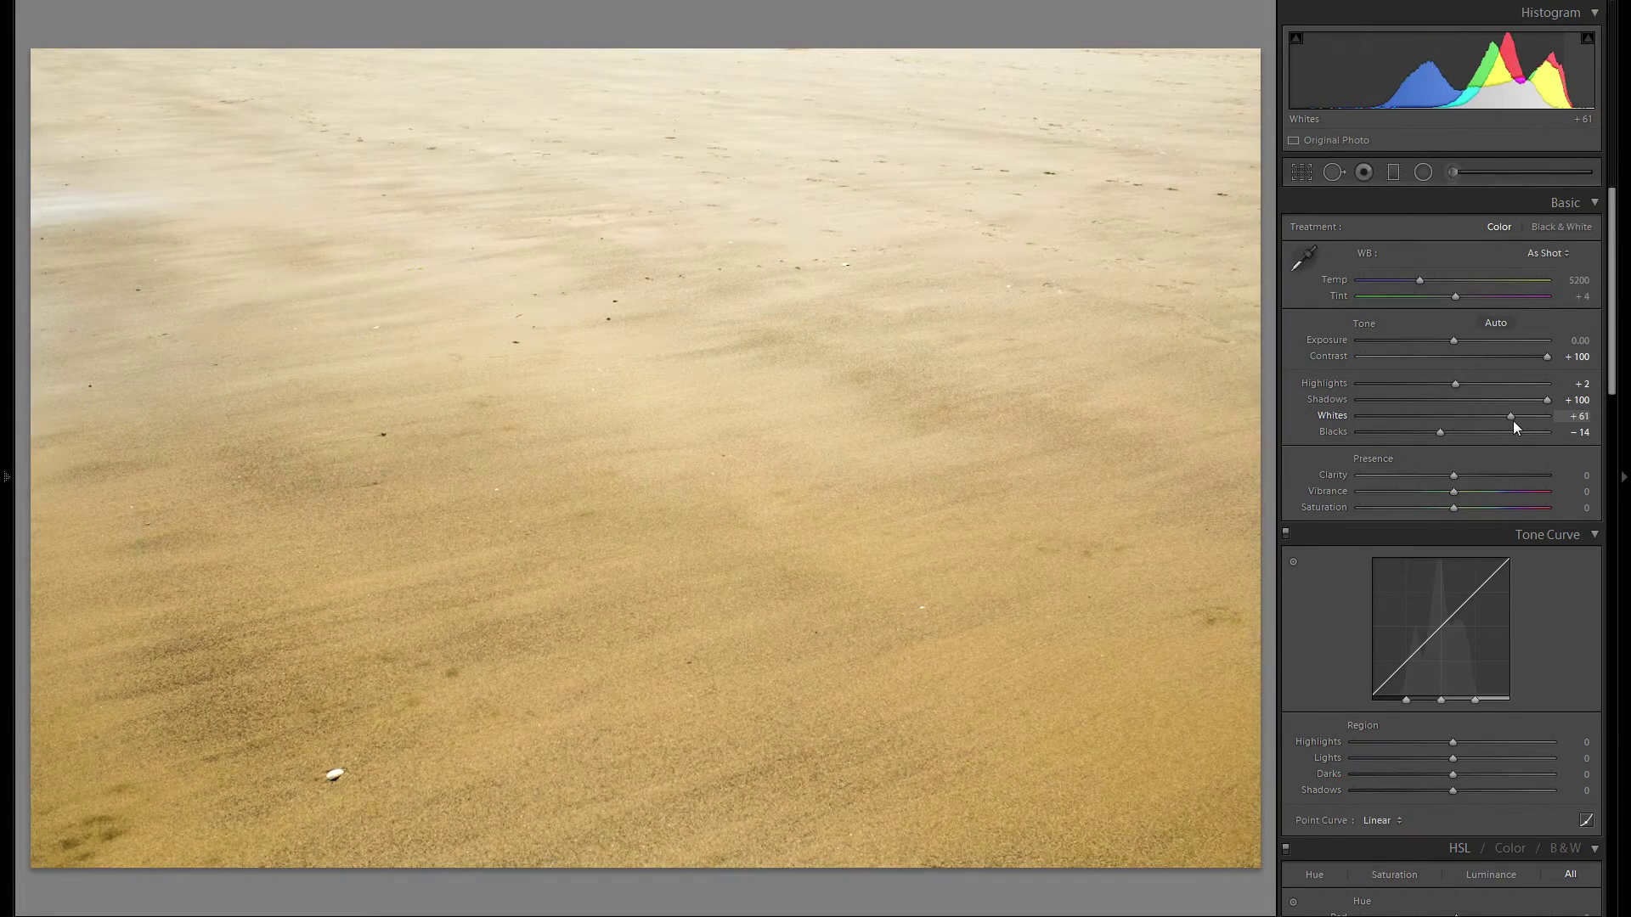
drag(1513, 422, 1468, 422)
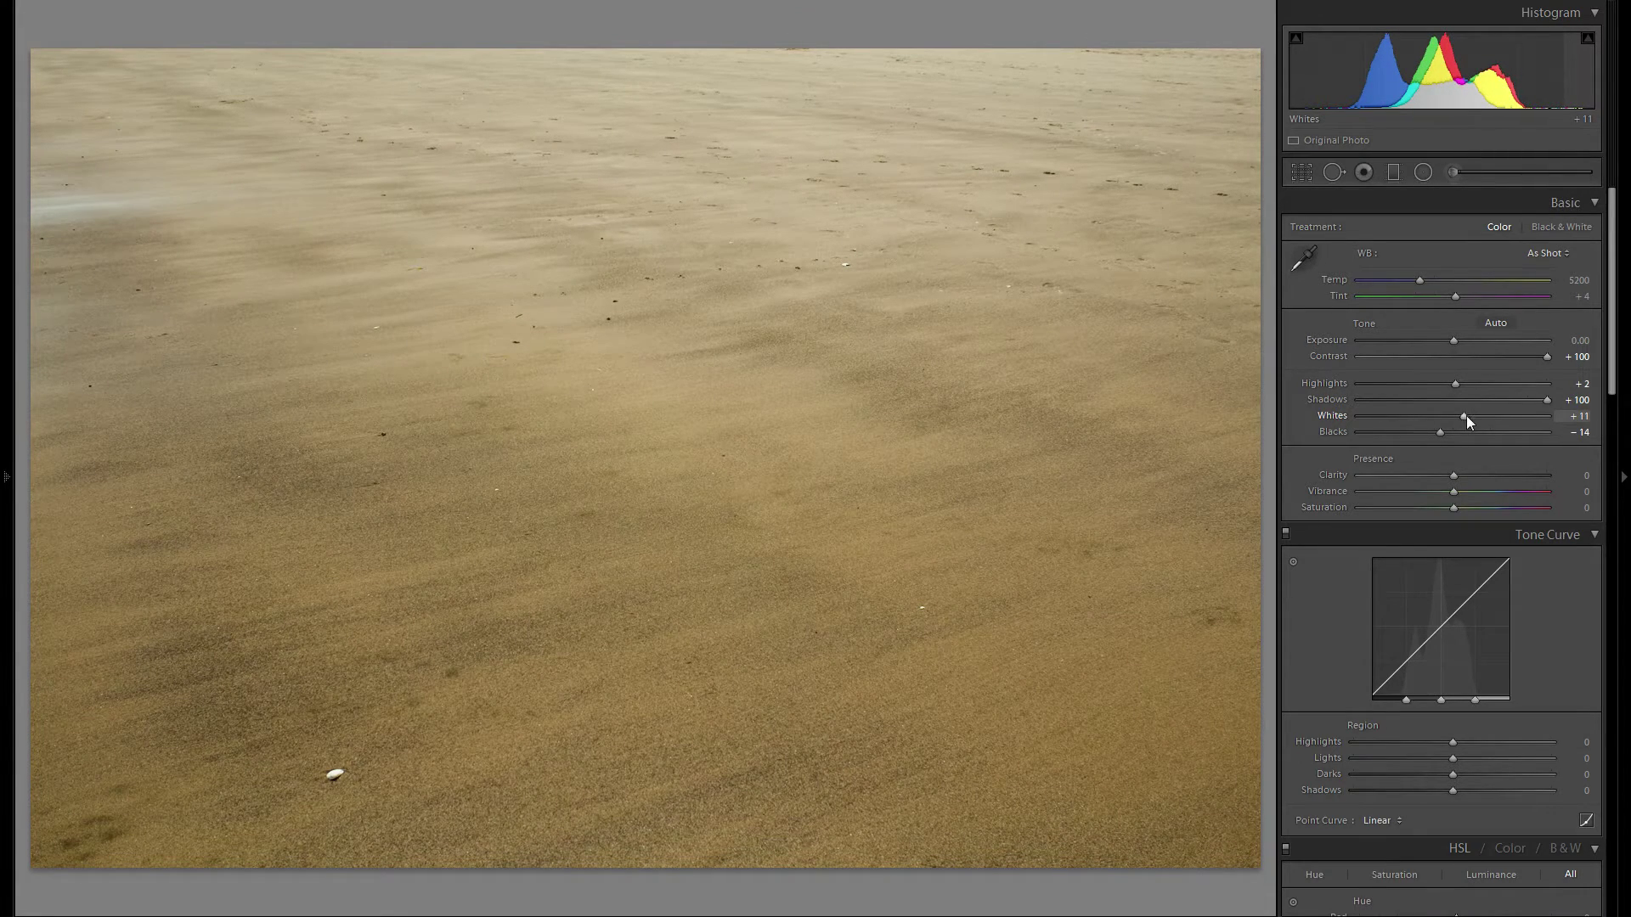
mouse_move(1455, 475)
mouse_down()
mouse_move(1527, 470)
mouse_move(1444, 477)
mouse_up()
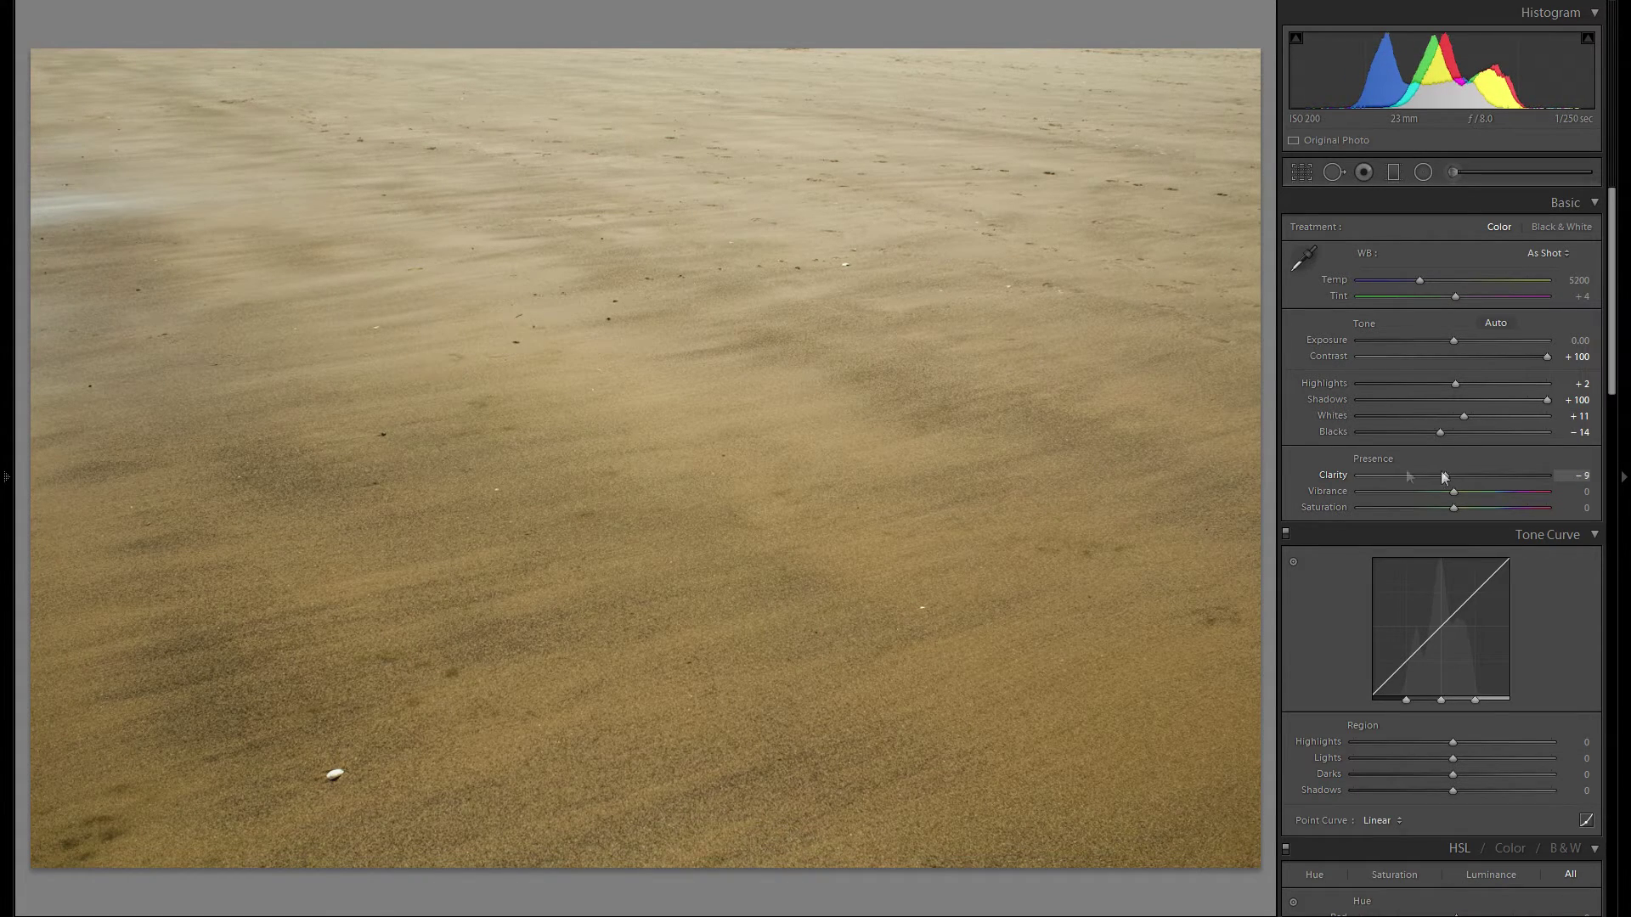
double_click(1332, 475)
Step: Add a graduated filter across the middle of the sand with Exposure 0.00 and Clarity +41
click(1393, 174)
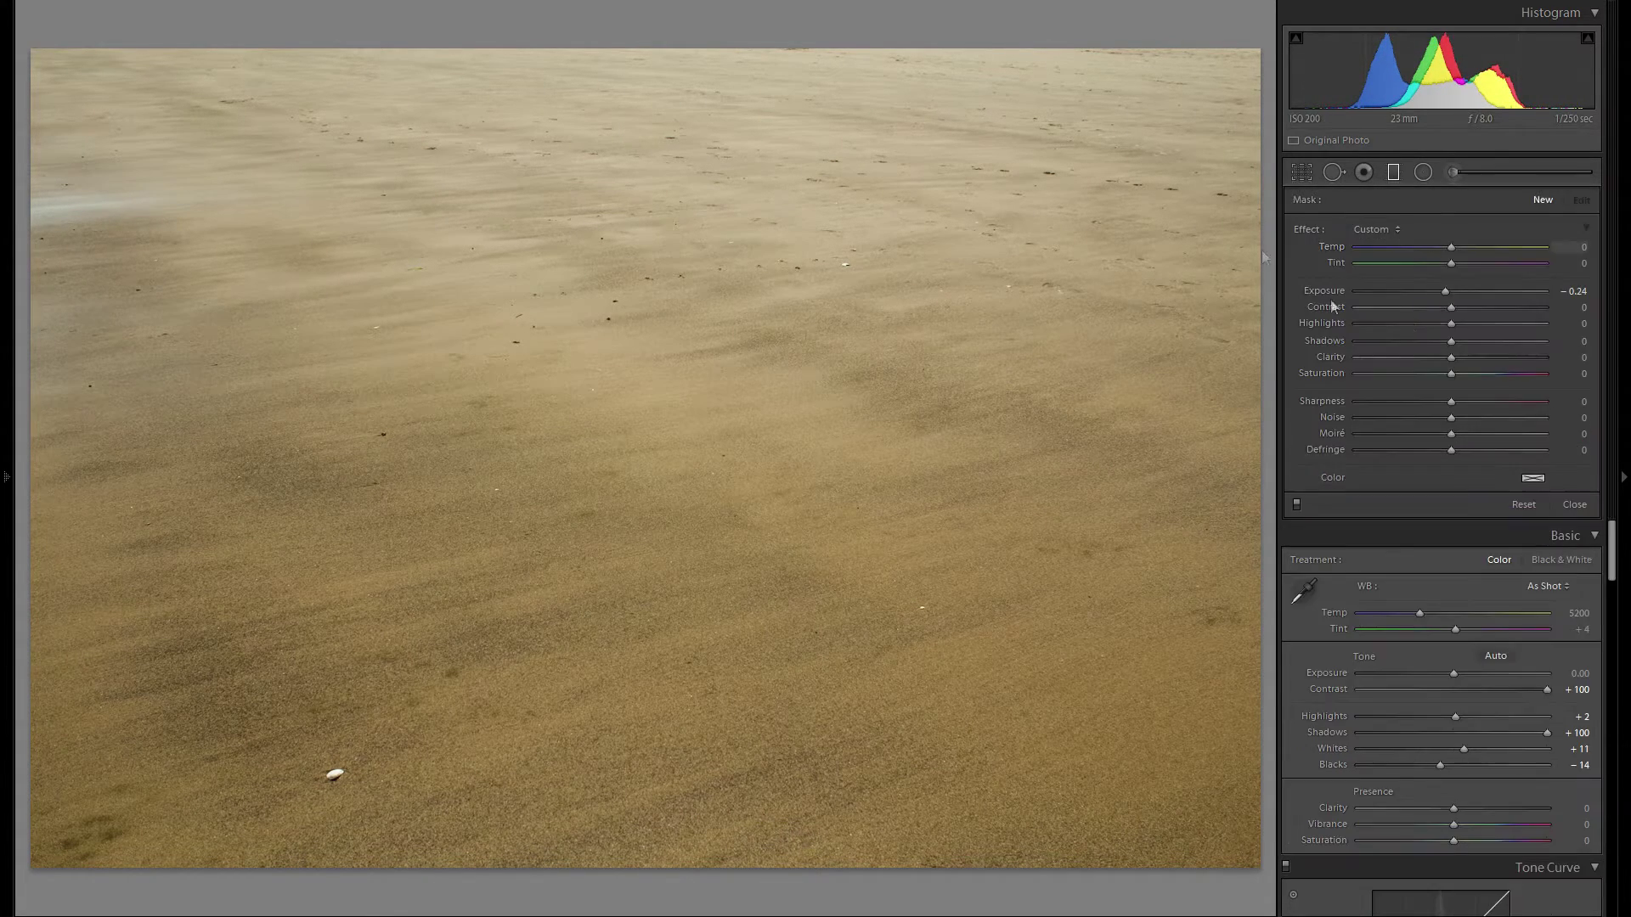
double_click(1322, 290)
drag(663, 612, 741, 62)
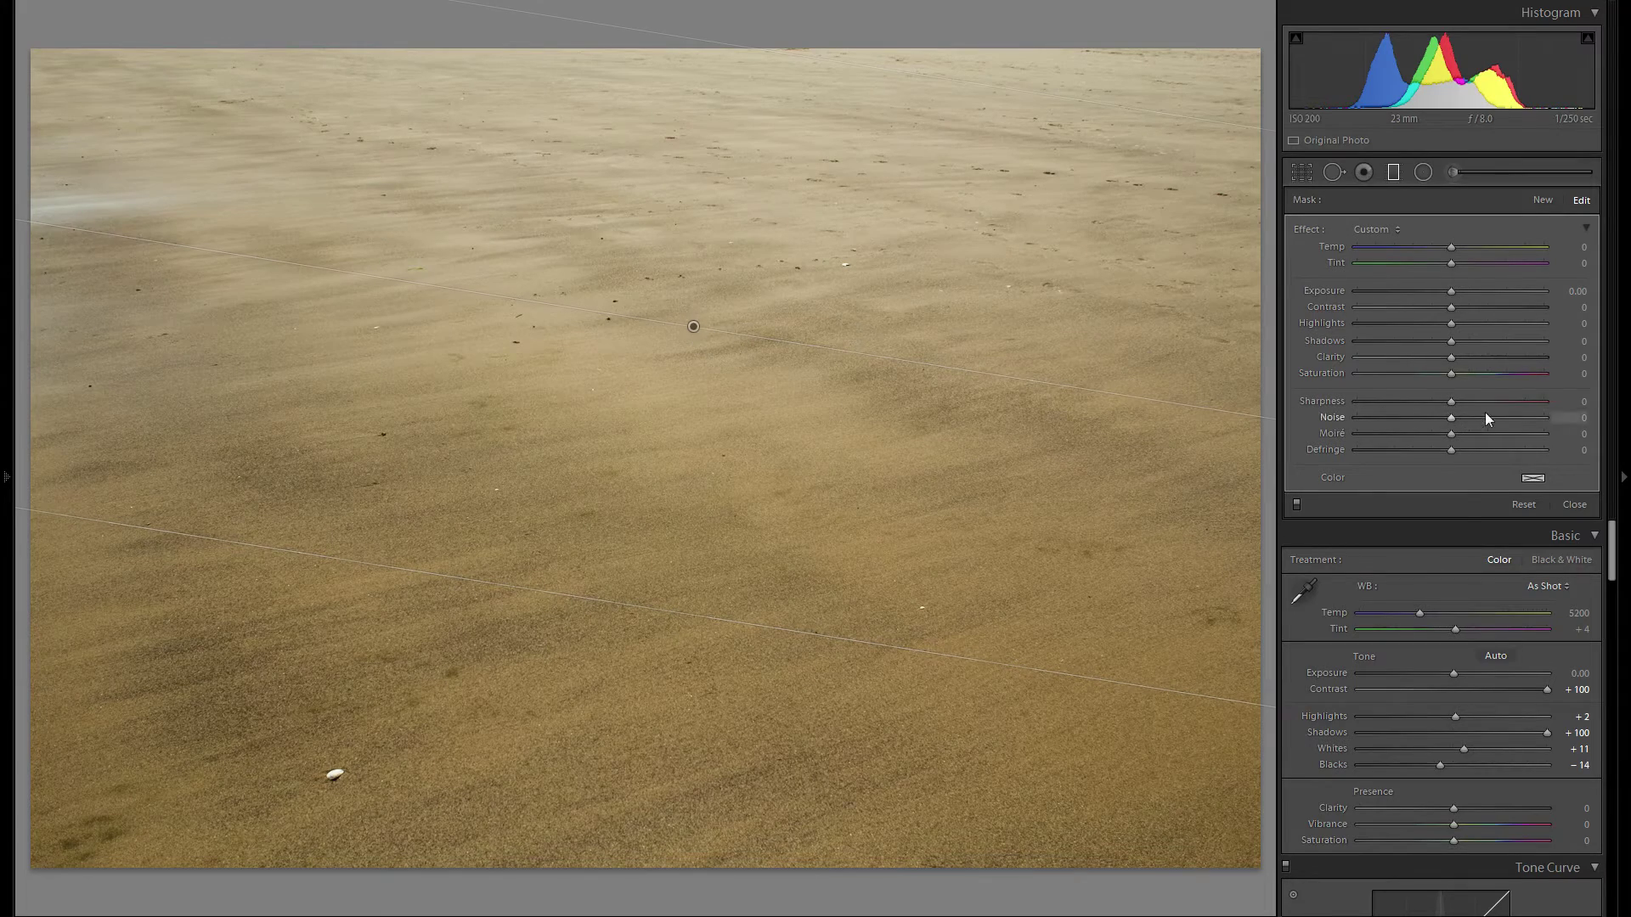
click(1488, 357)
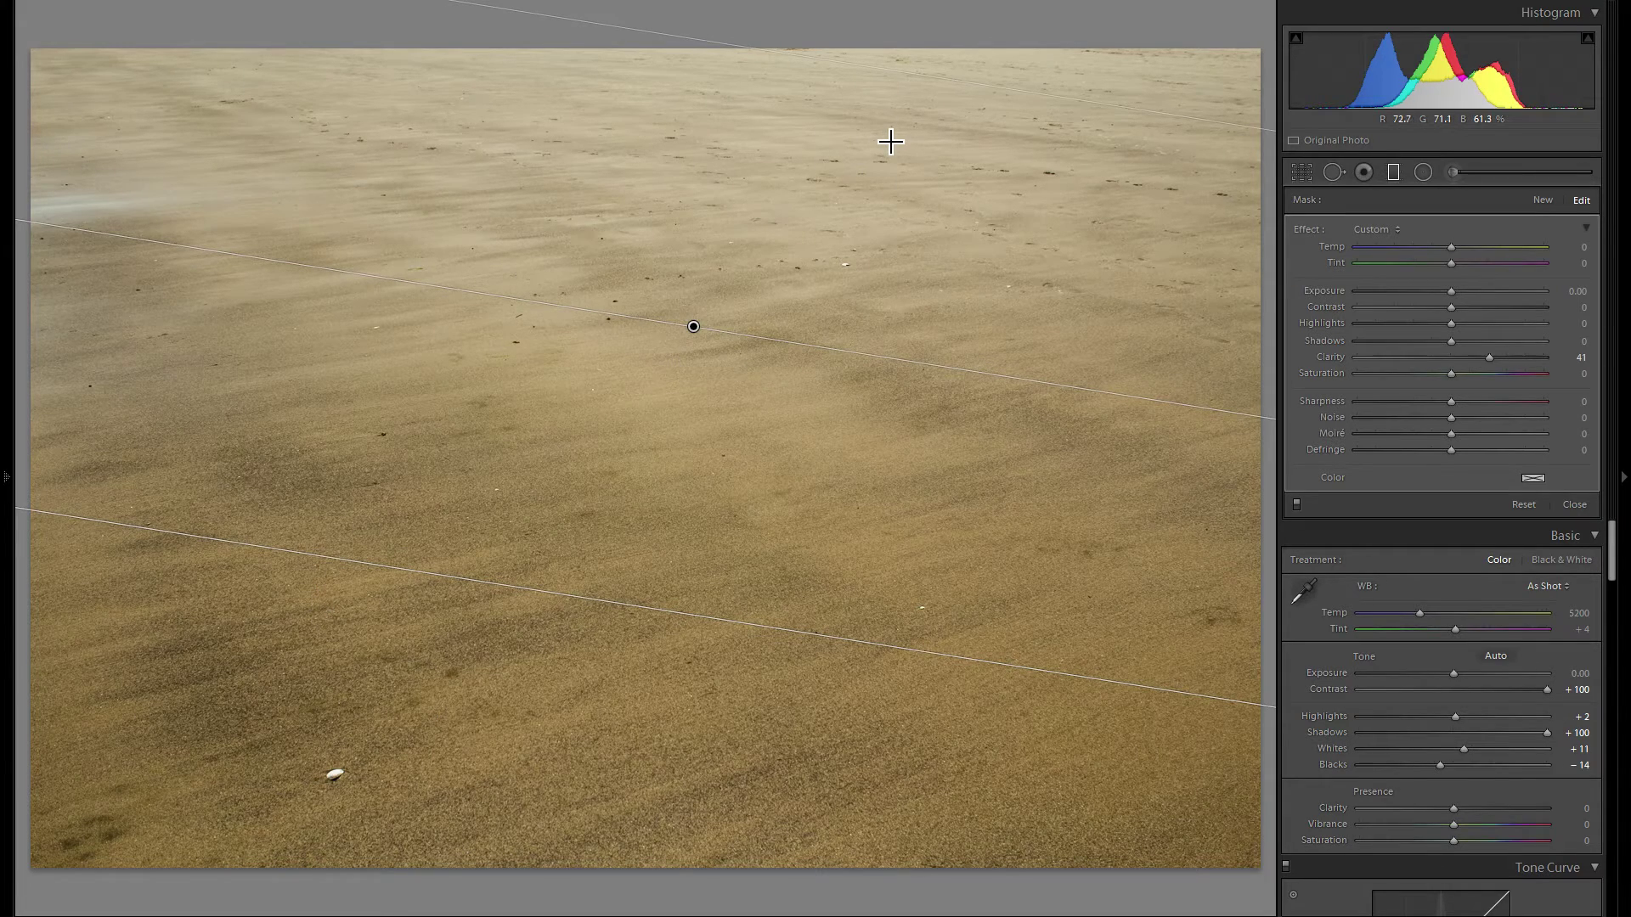
click(1391, 172)
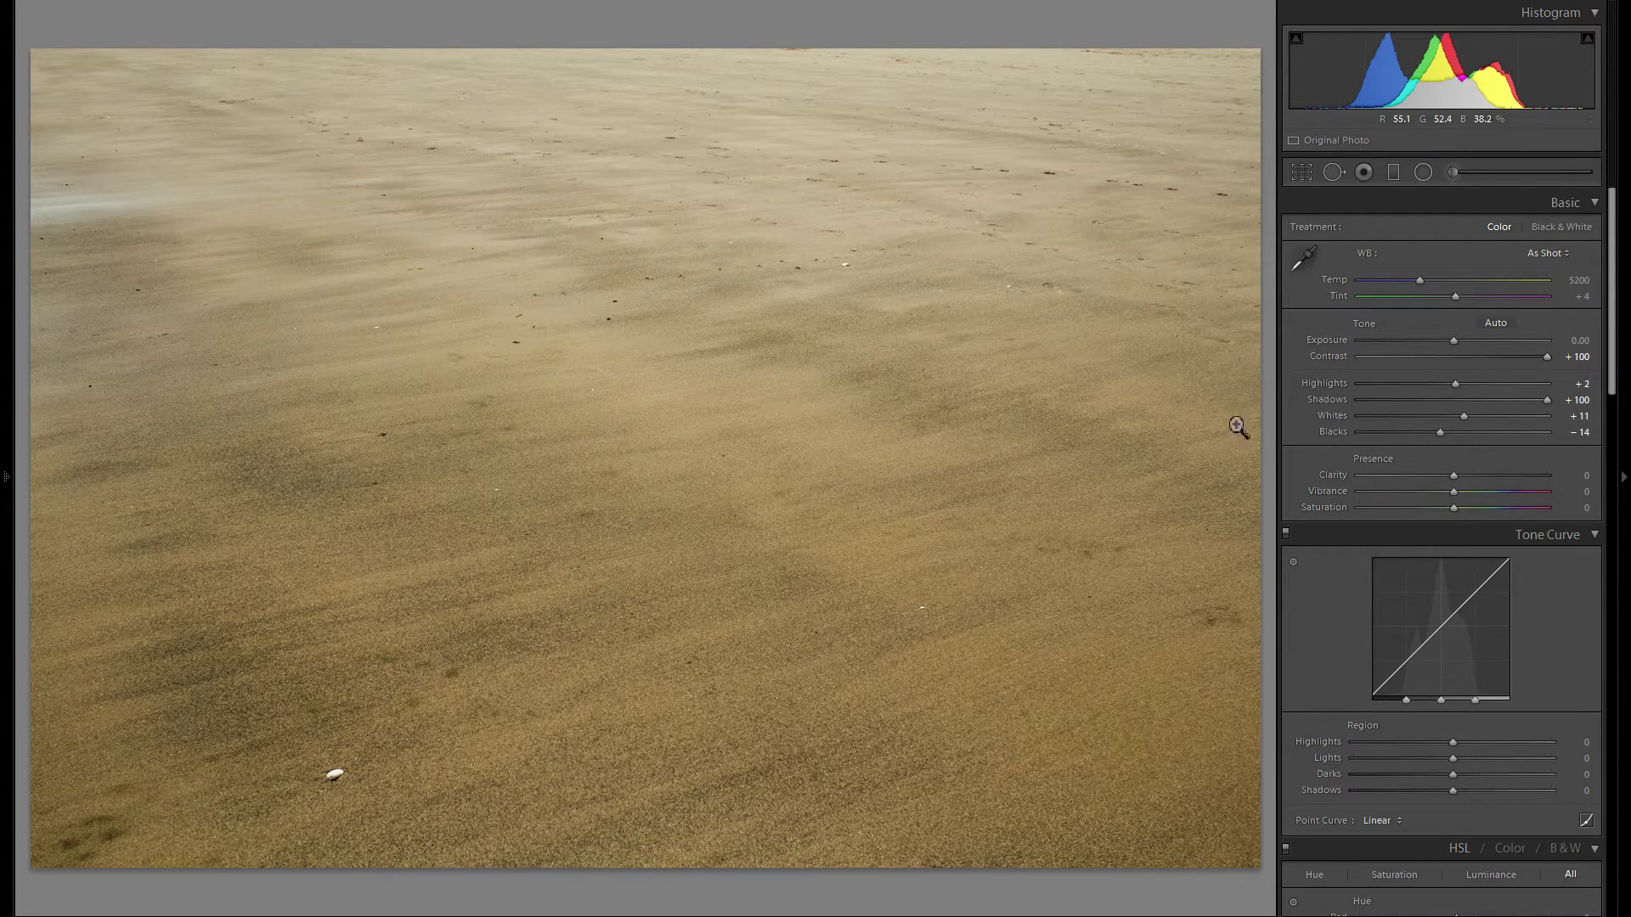
Step: Raise Vibrance to +10 and set the tone curve to Highlights +23, Darks -10 and Shadows -21
mouse_move(1453, 491)
mouse_down()
mouse_move(1484, 492)
mouse_move(1464, 492)
mouse_up()
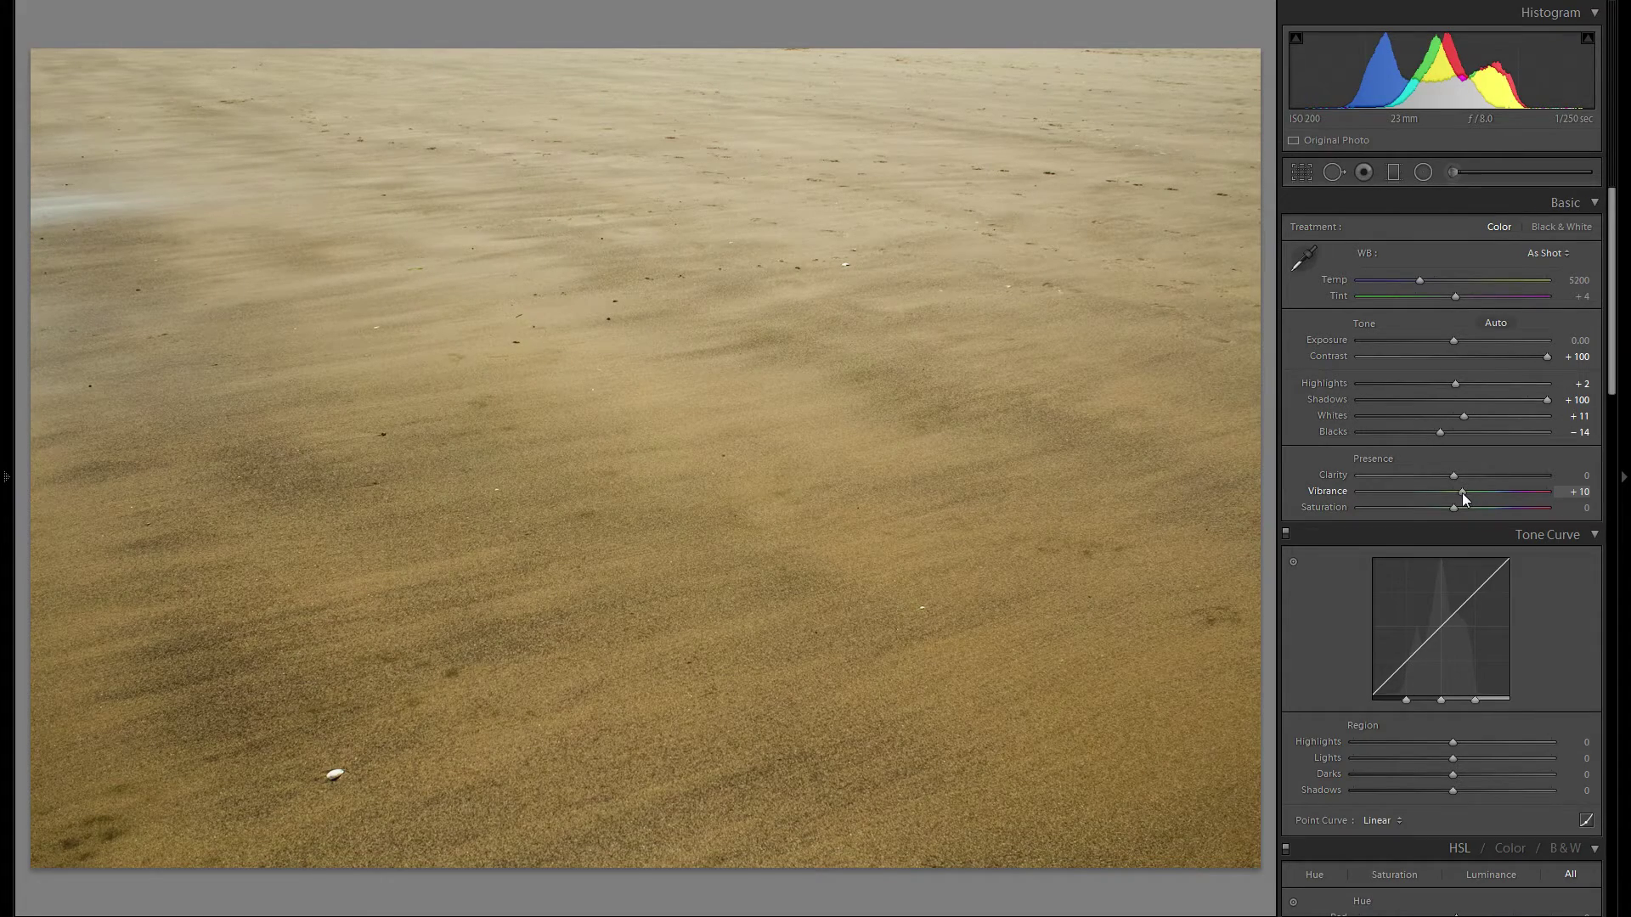
scroll(1459, 450, down, 3)
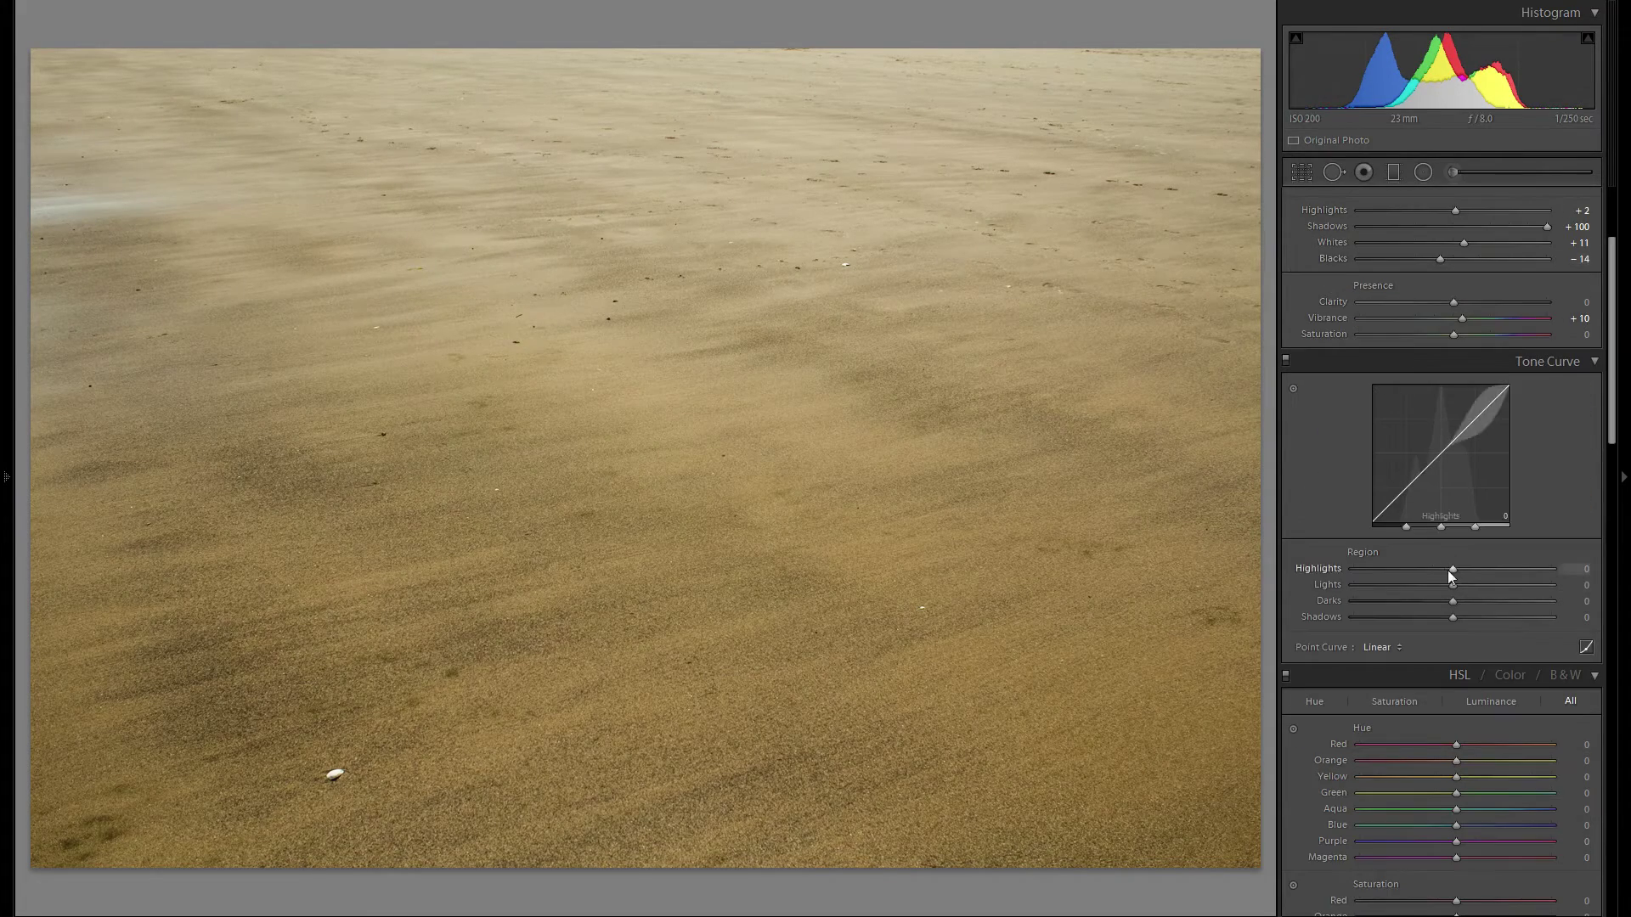
mouse_move(1451, 569)
mouse_down()
mouse_move(1490, 569)
mouse_move(1408, 603)
mouse_move(1461, 600)
mouse_move(1409, 604)
mouse_move(1446, 597)
mouse_up()
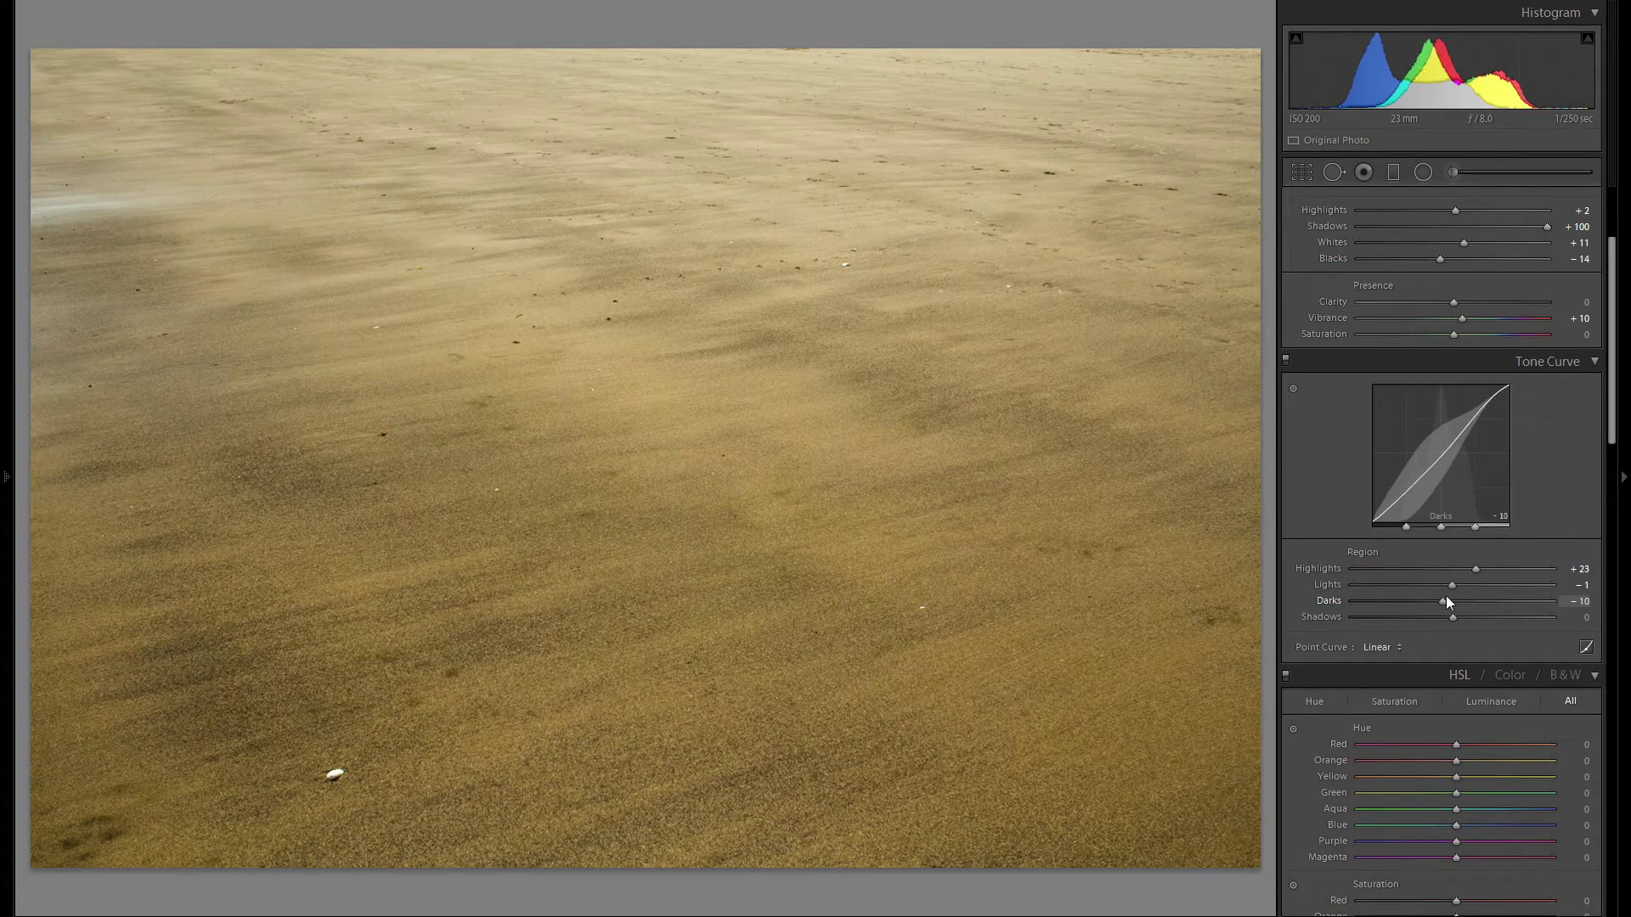
mouse_move(1449, 615)
mouse_down()
mouse_move(1425, 616)
mouse_move(1483, 613)
mouse_move(1429, 614)
mouse_up()
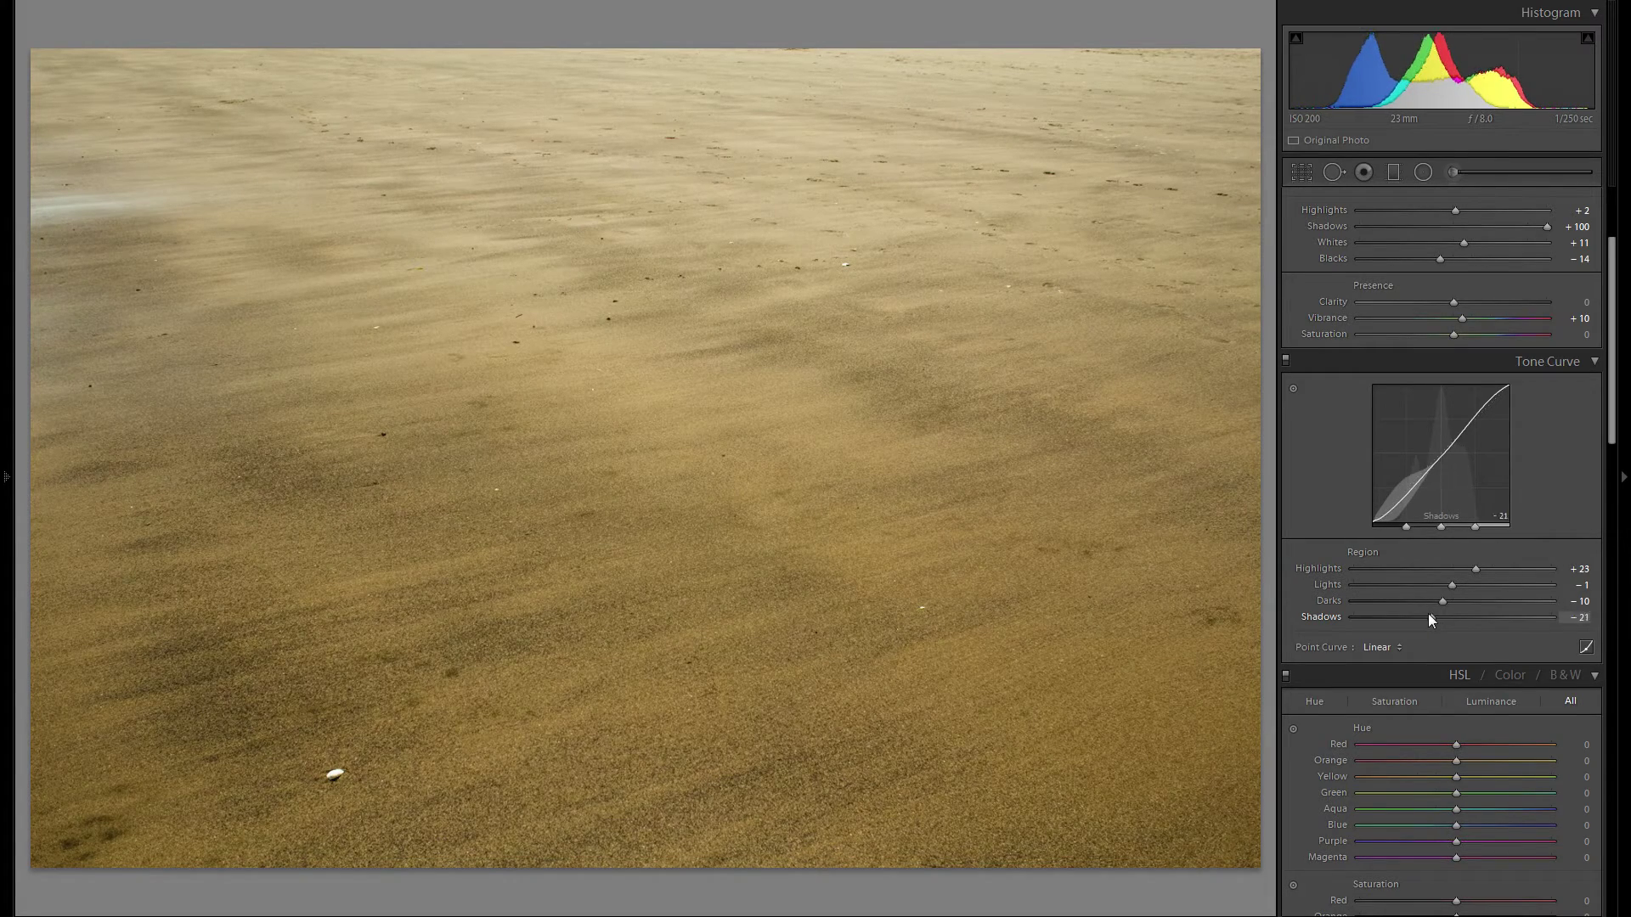
scroll(1369, 563, down, 5)
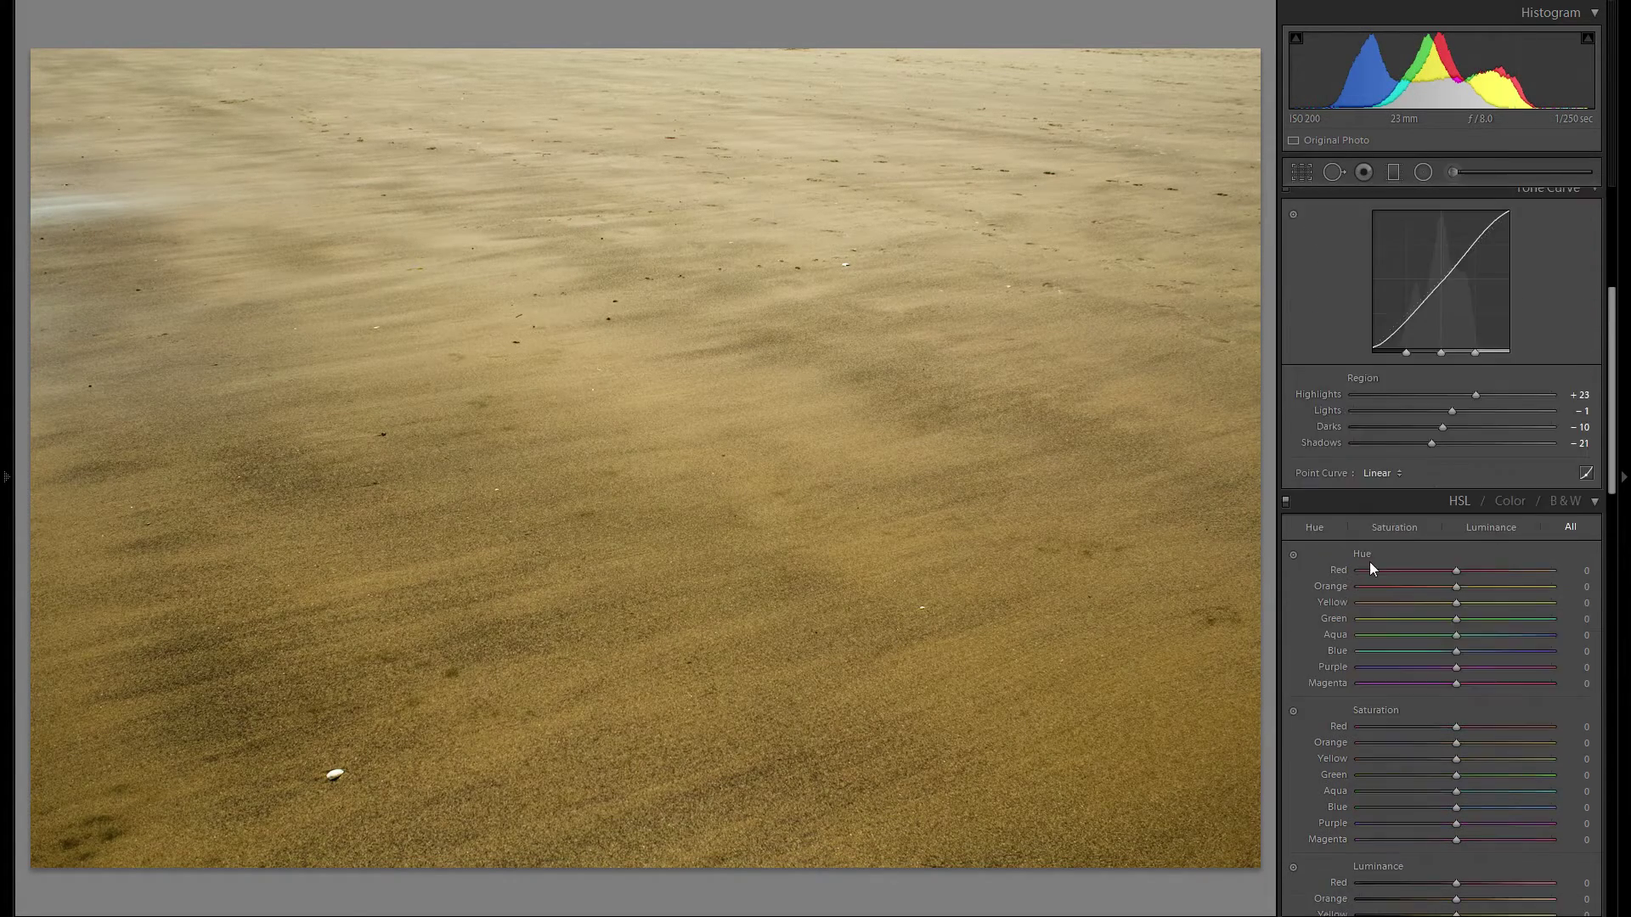
scroll(1410, 588, up, 8)
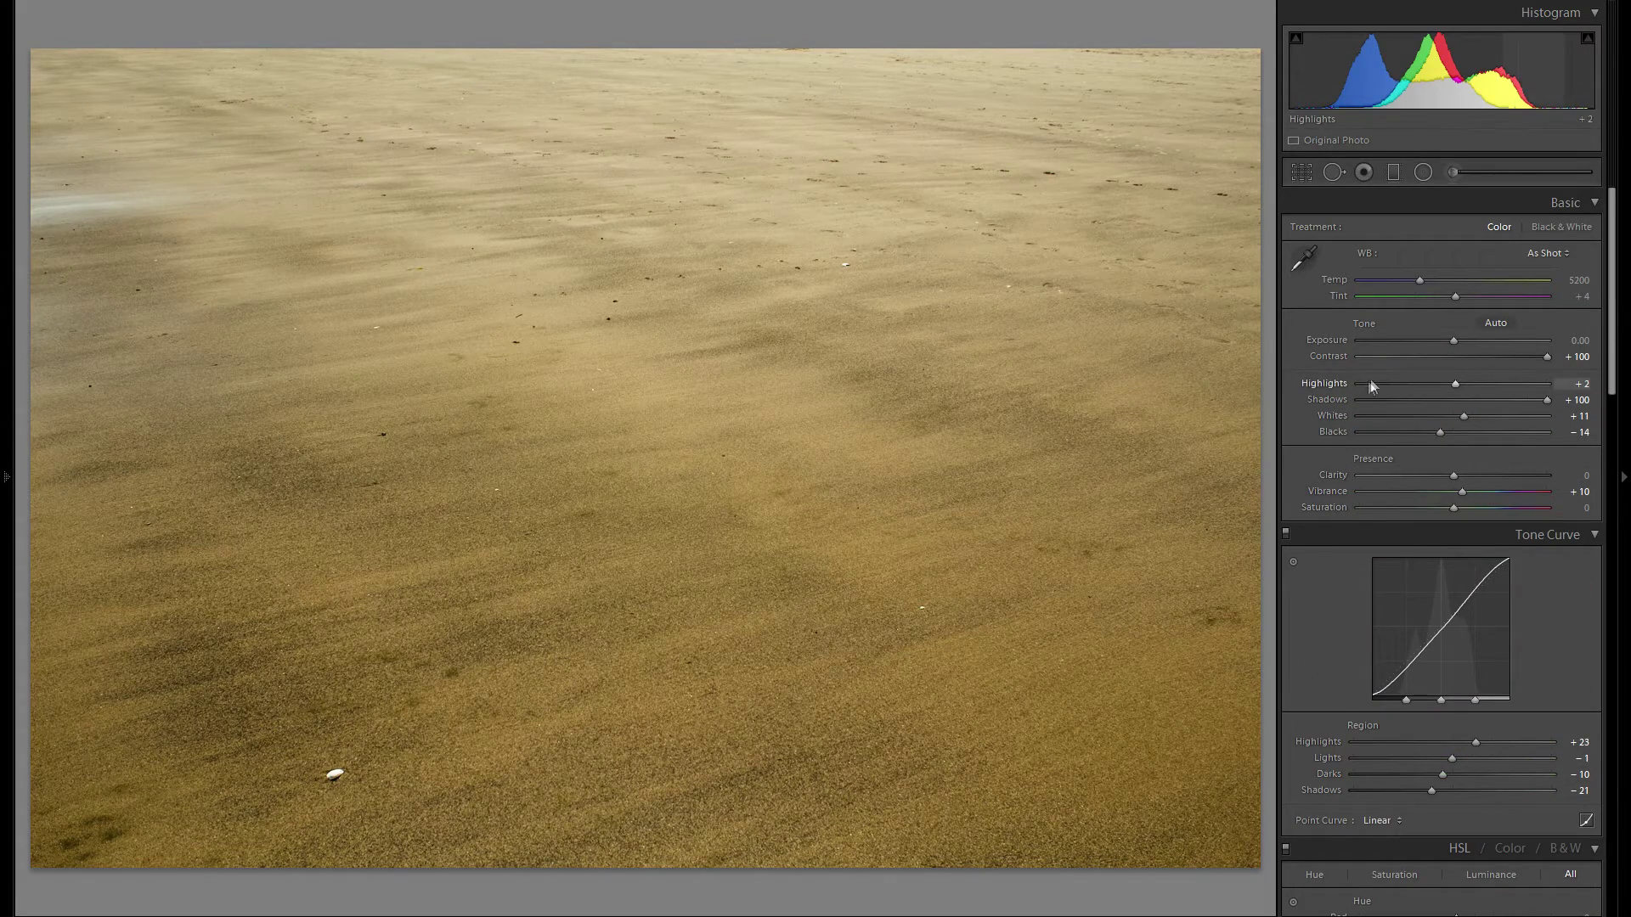
Step: Add a tilted graduated filter across the upper-middle sand with Exposure +0.23
click(1393, 173)
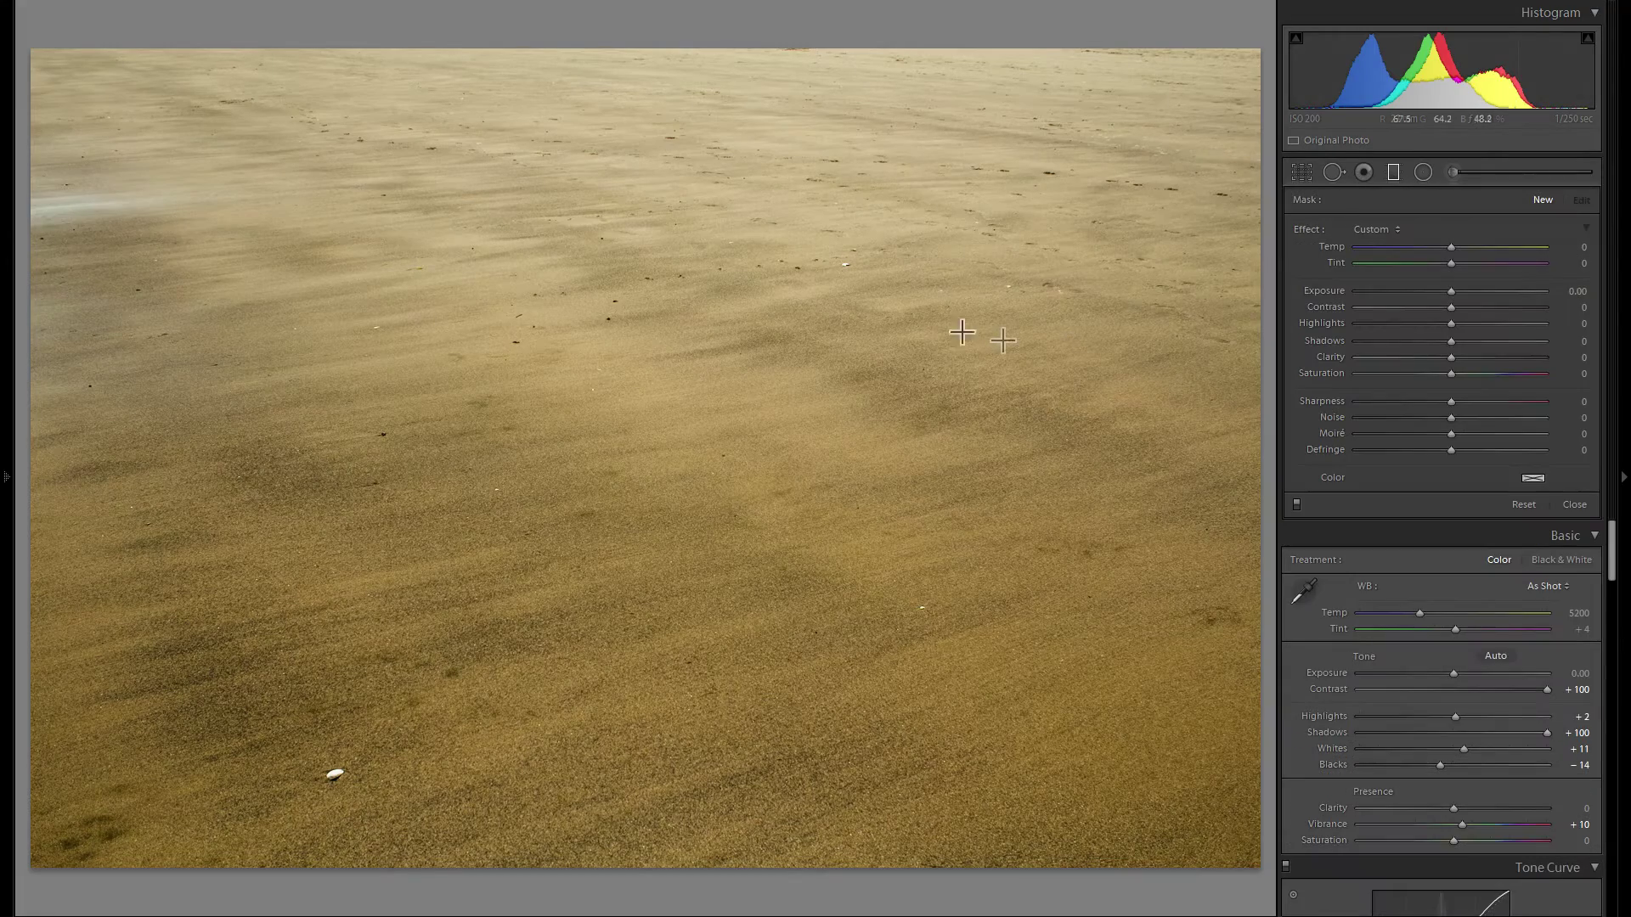
drag(756, 116, 754, 238)
drag(698, 506, 662, 549)
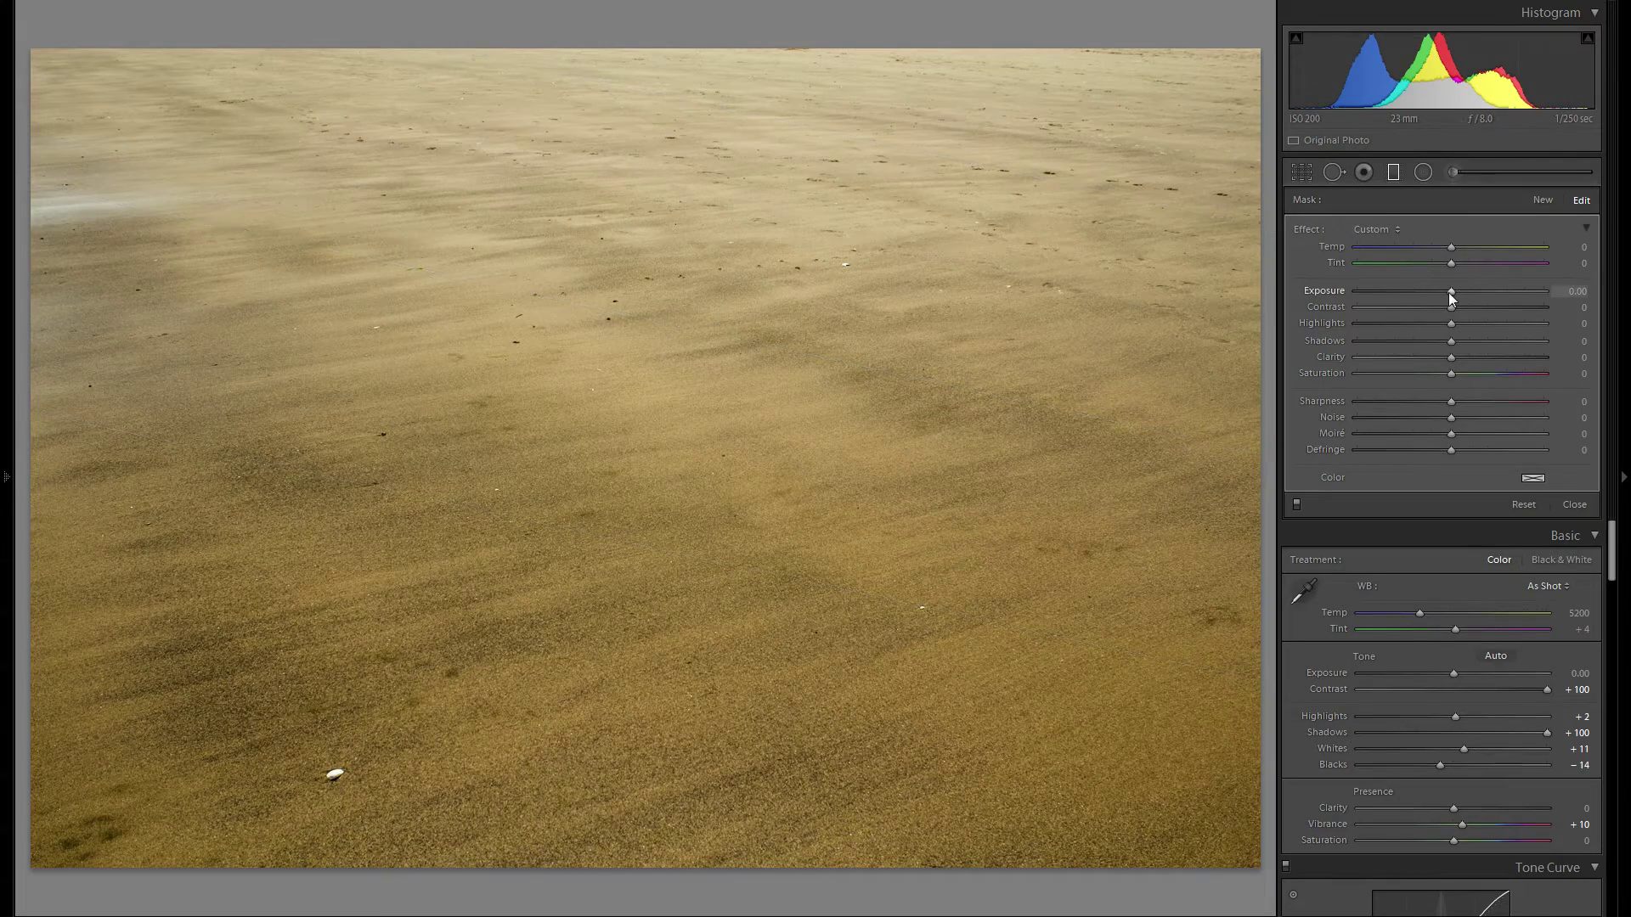
drag(1451, 292, 1459, 293)
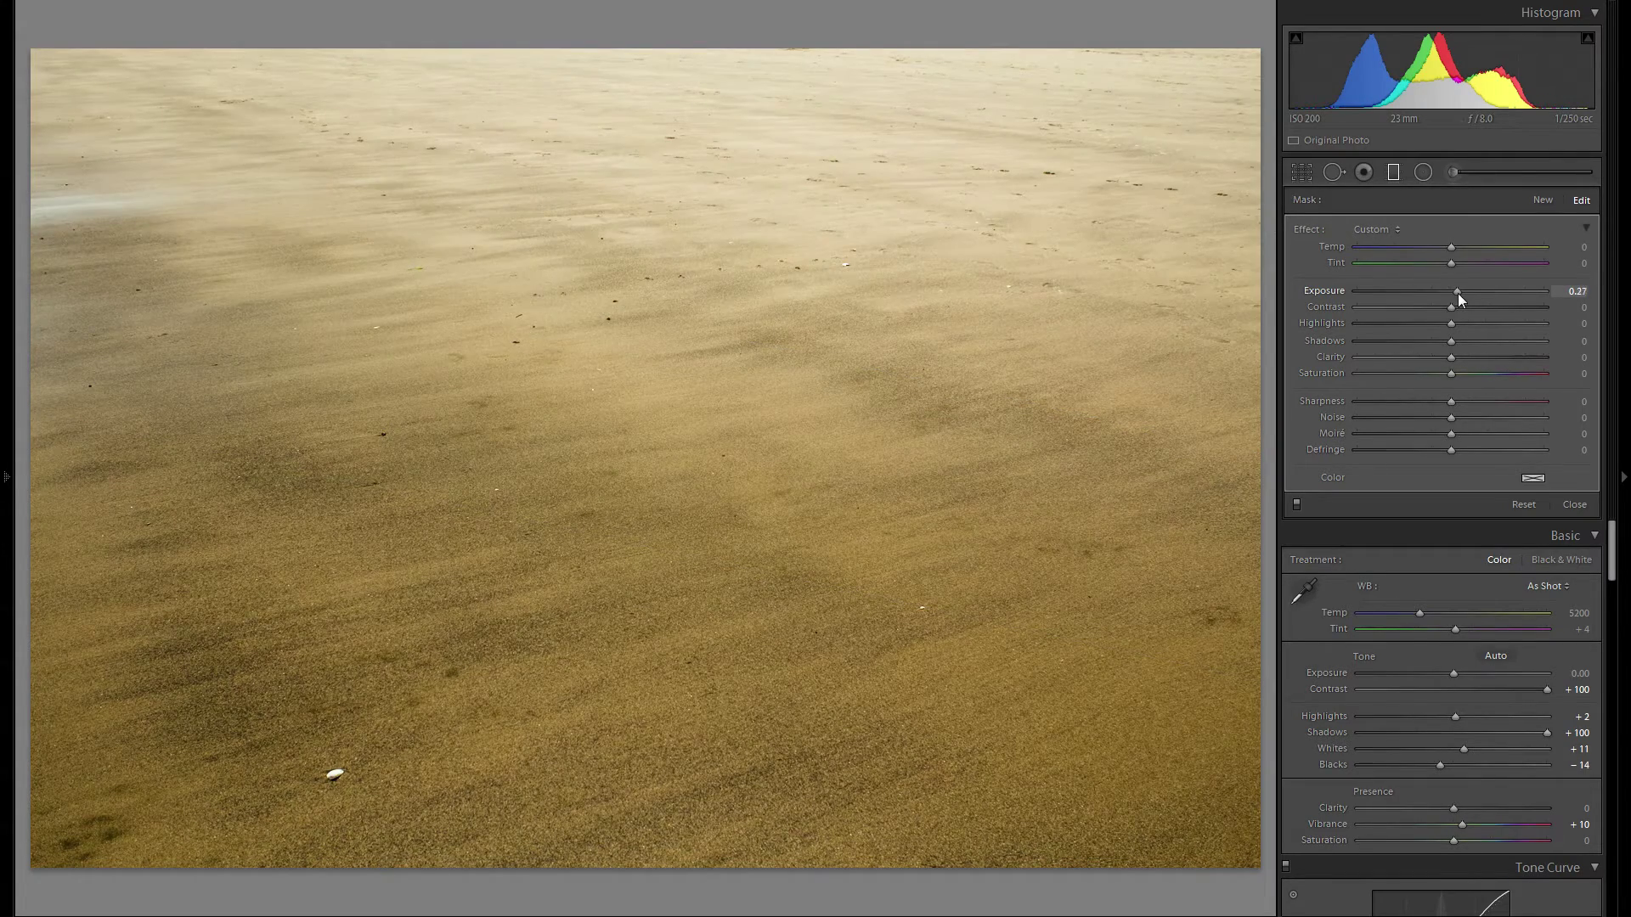
drag(1457, 293, 1456, 293)
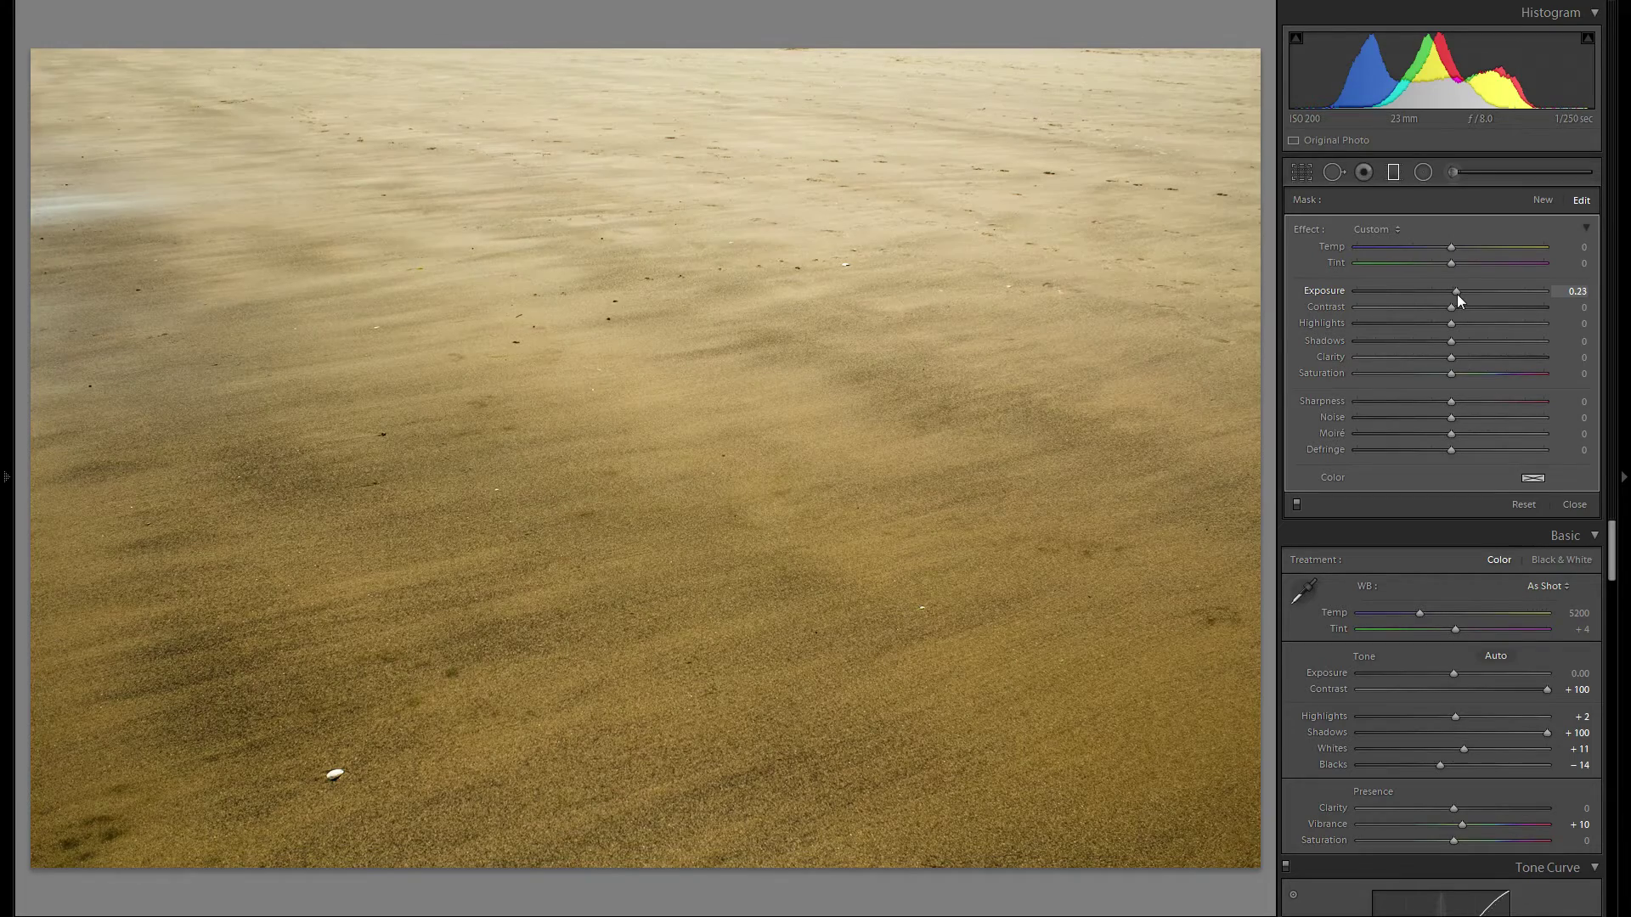
click(1542, 200)
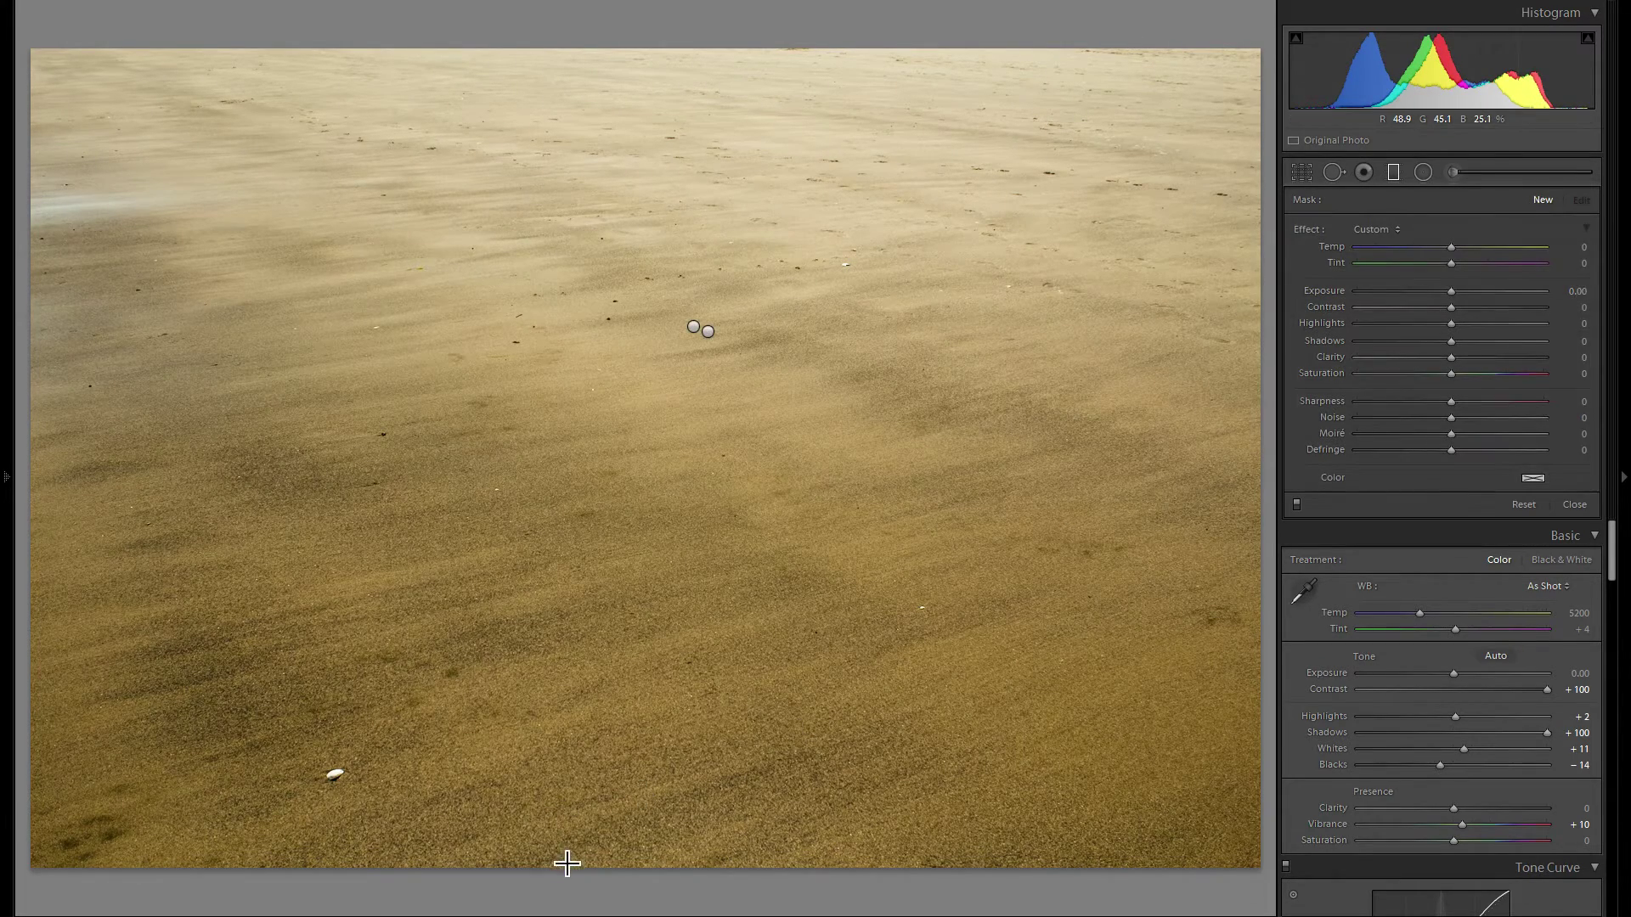
Step: Draw a near-horizontal gradient over the lower sand with Clarity +56 and Sharpness +69
drag(567, 863, 571, 742)
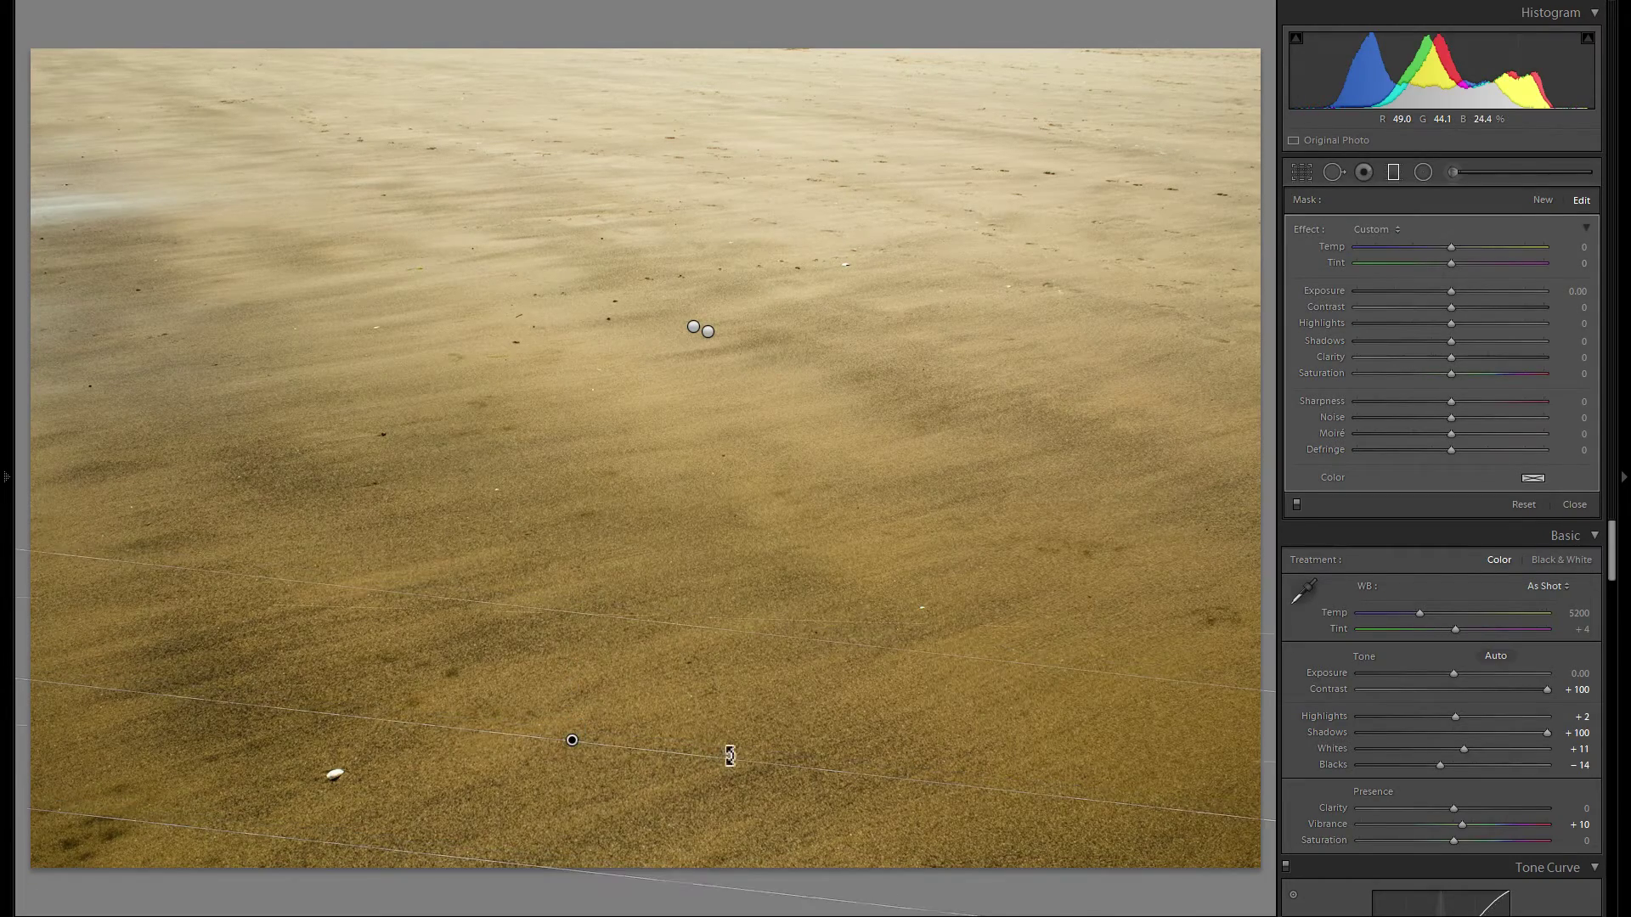
drag(729, 755, 582, 728)
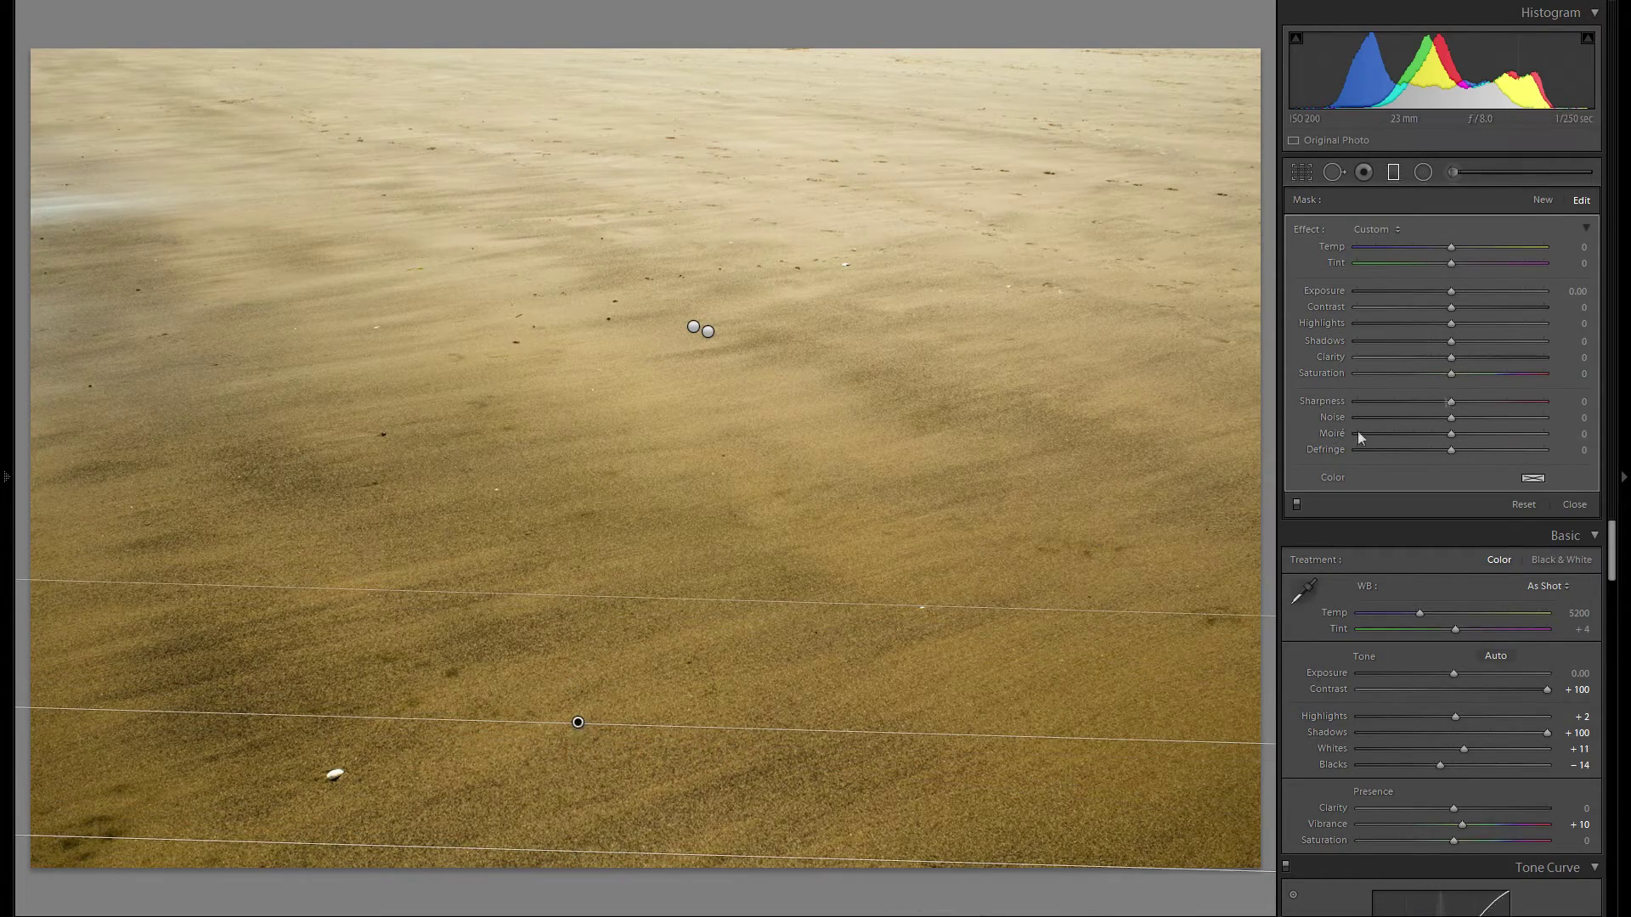
drag(1485, 360, 1500, 357)
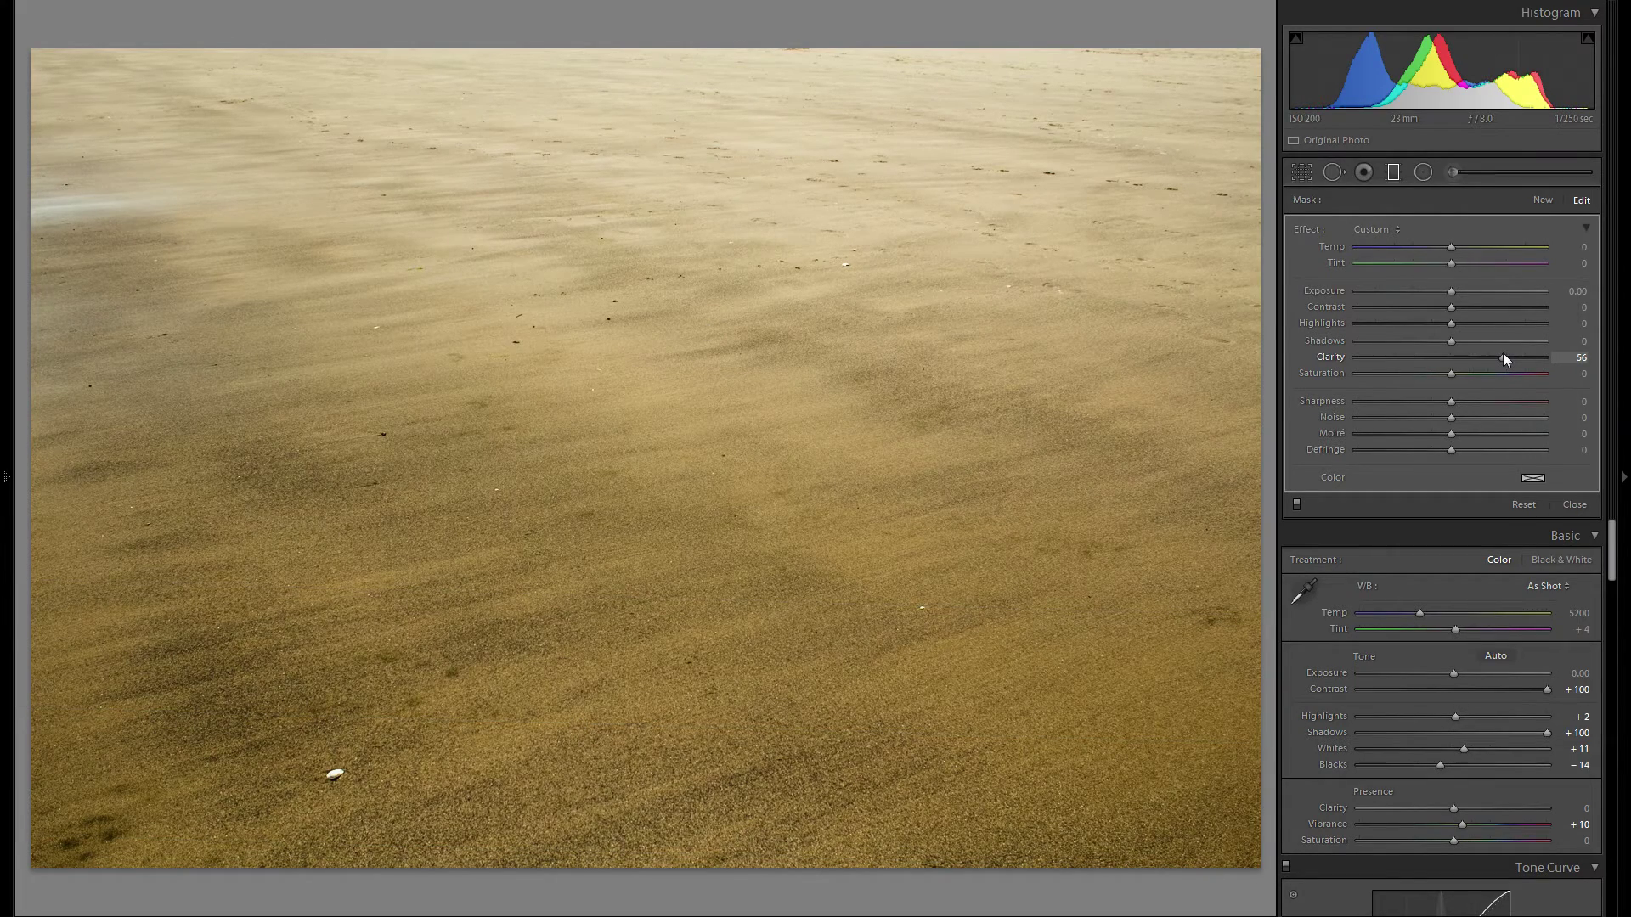
drag(1481, 405, 1515, 404)
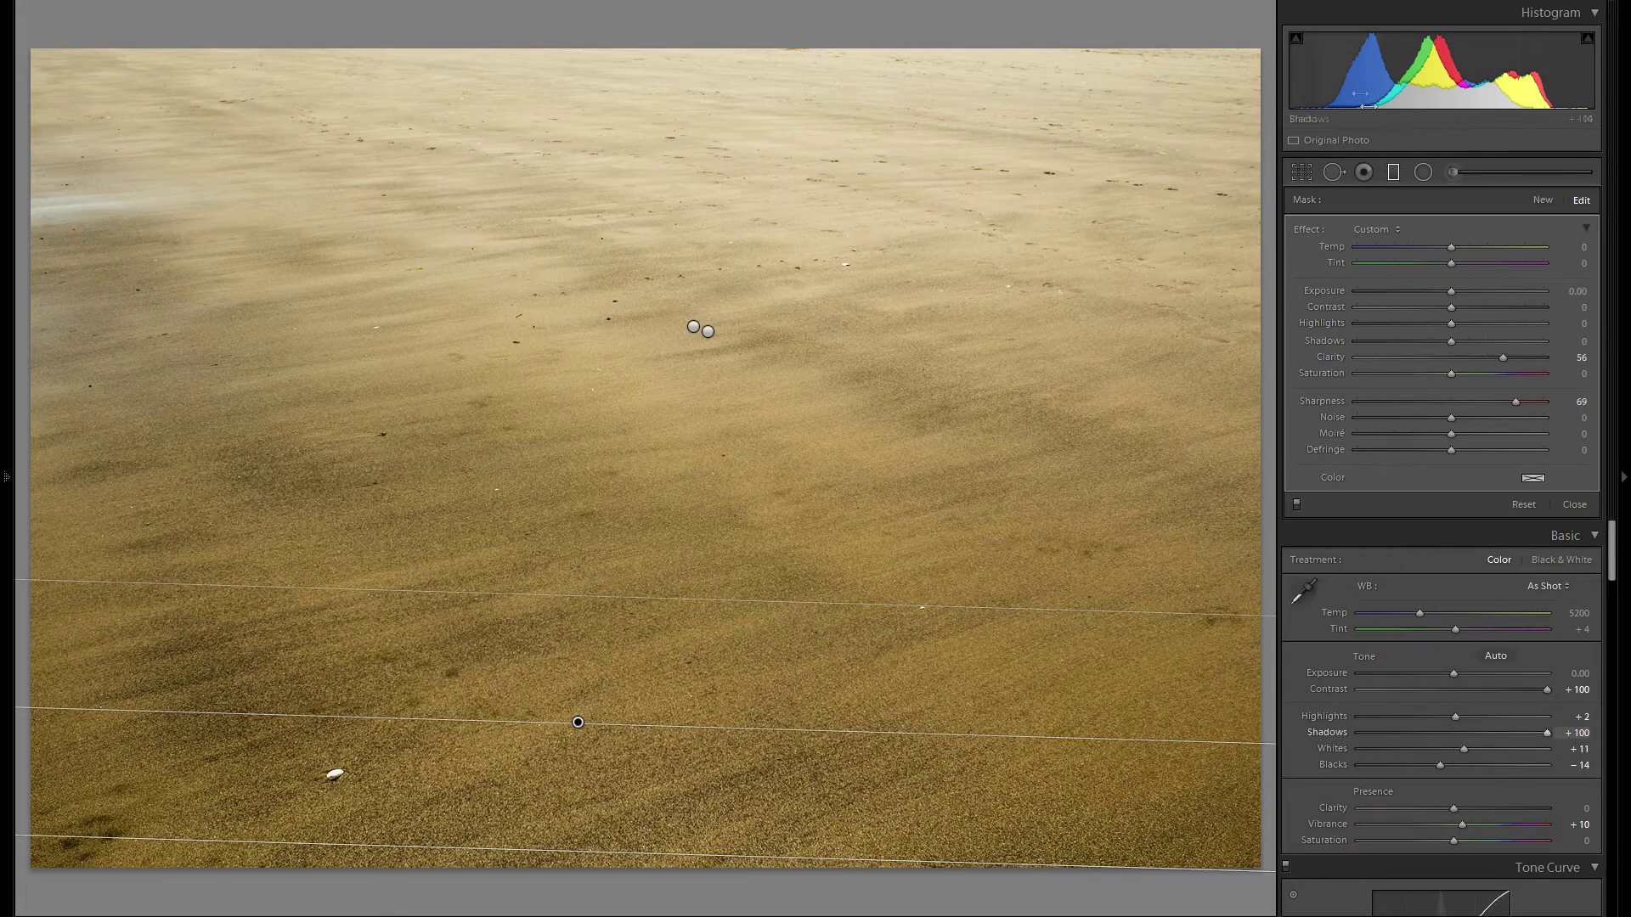
Step: Close the mask editor and raise the global Exposure to +0.11
click(1393, 172)
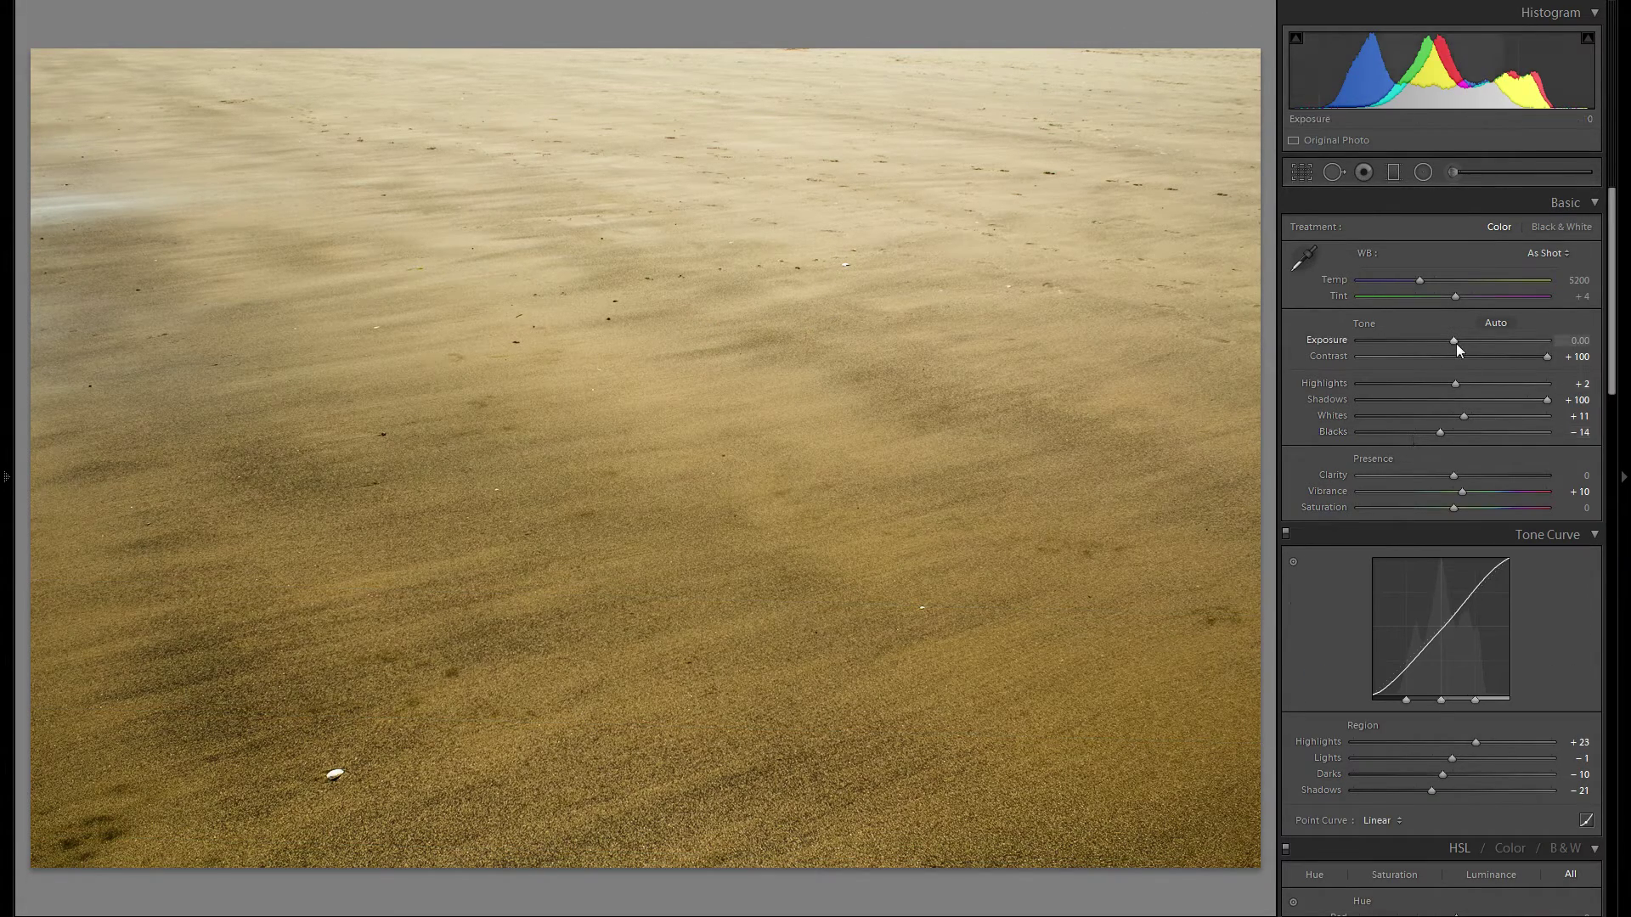
drag(1455, 343, 1457, 339)
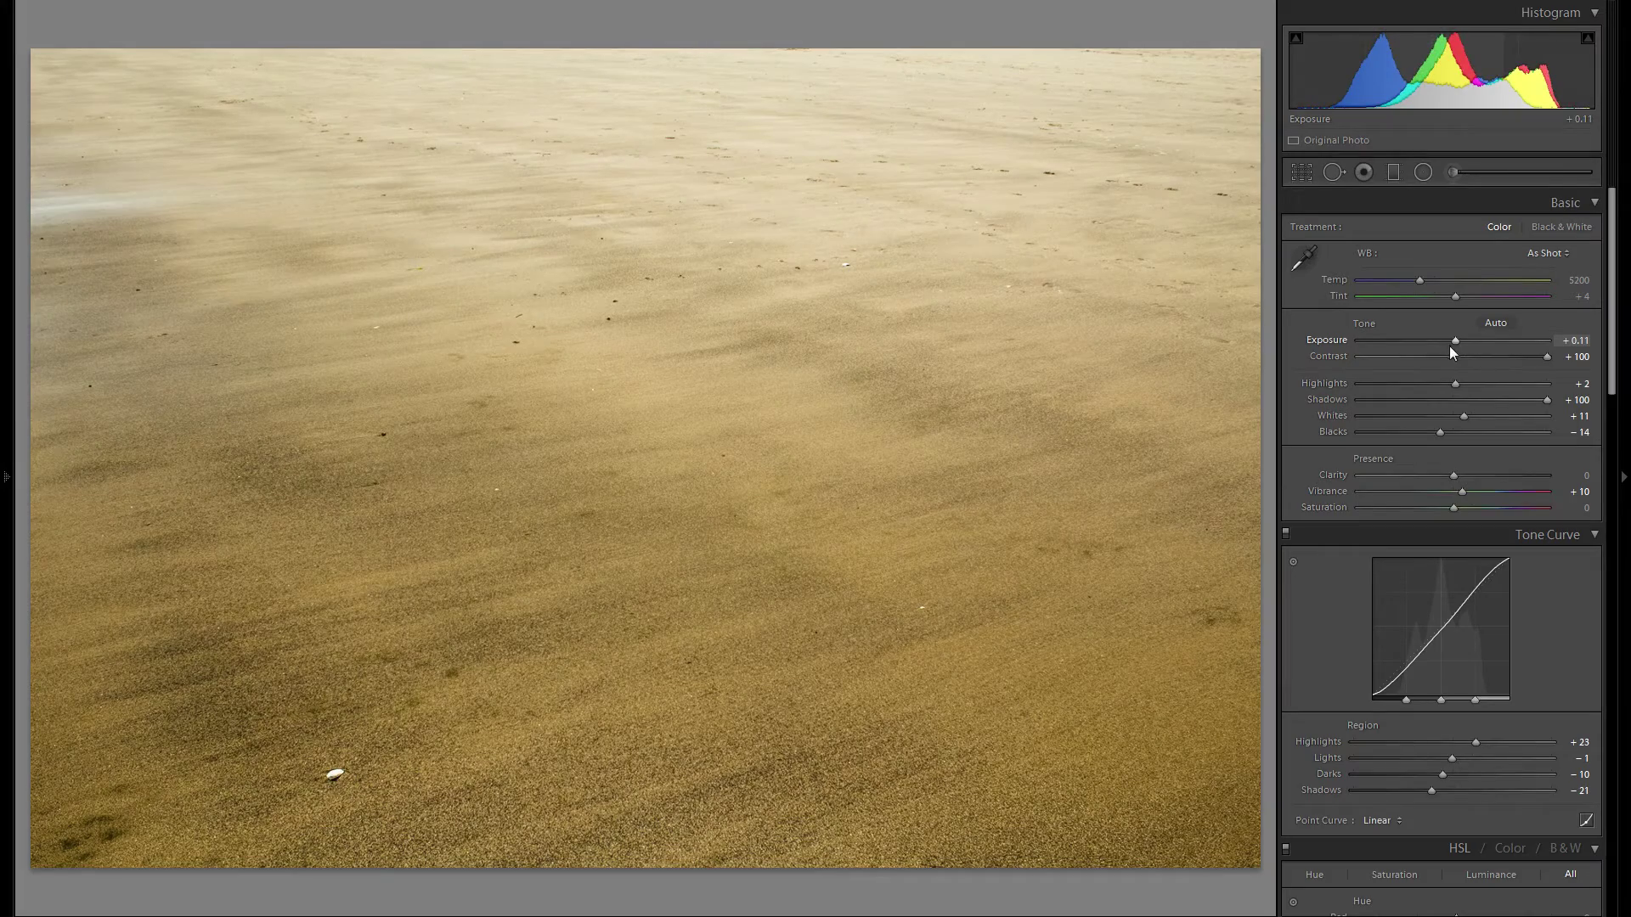
scroll(1500, 396, down, 15)
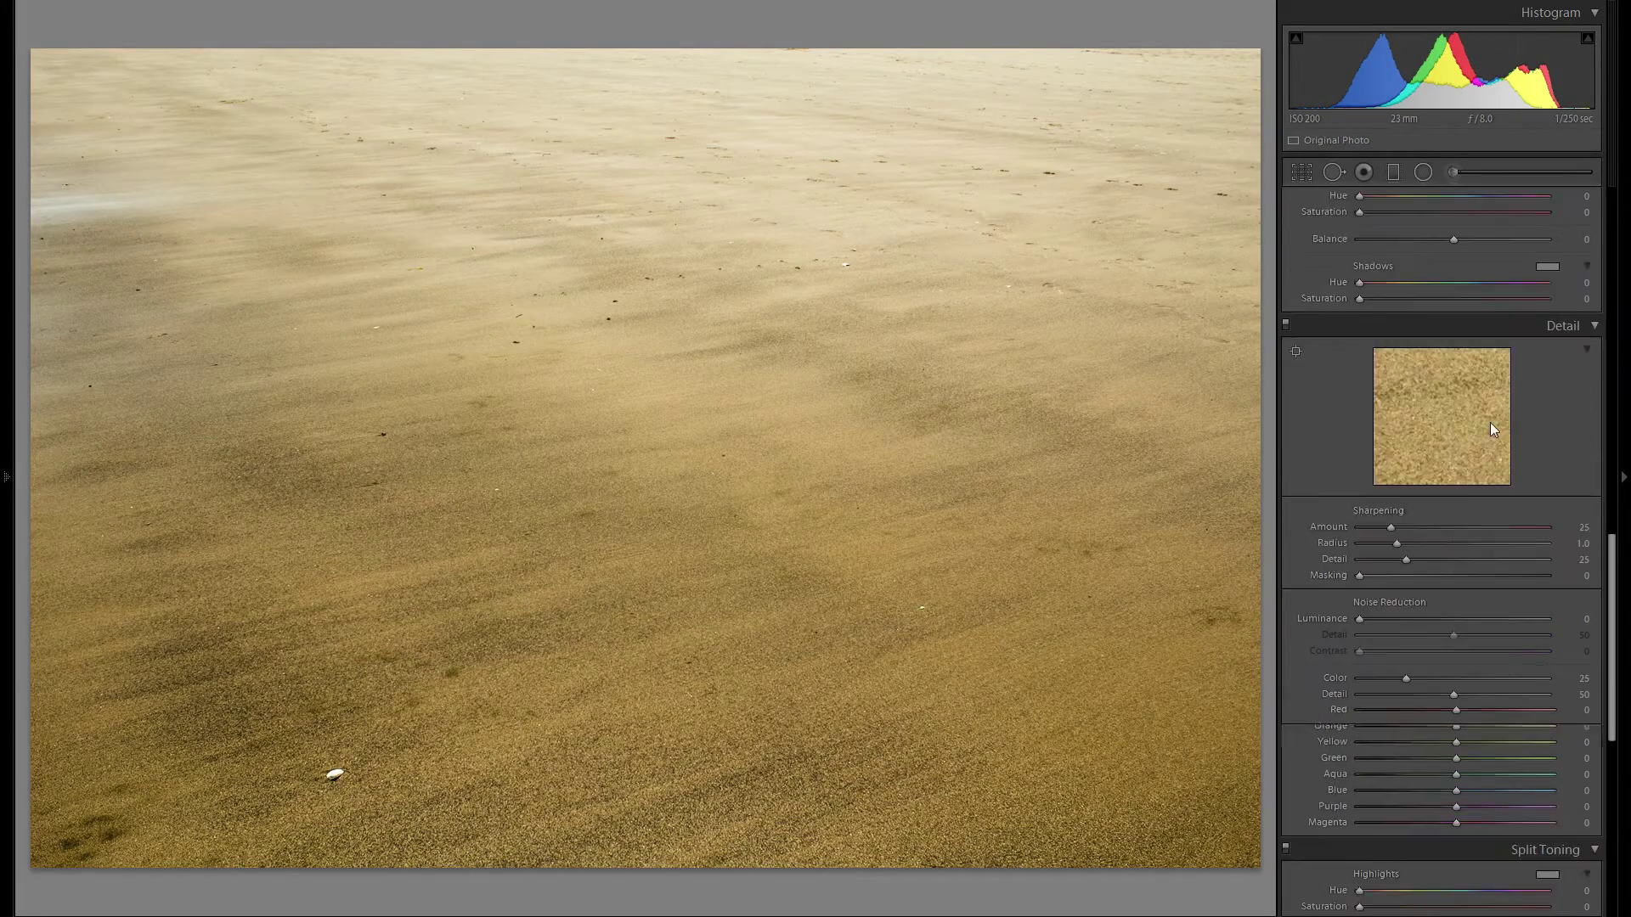
Step: Apply a subtle post-crop vignette with Amount -5 and Midpoint 41
mouse_move(1454, 539)
mouse_down()
mouse_move(1430, 538)
mouse_move(1437, 556)
mouse_move(1446, 544)
mouse_up()
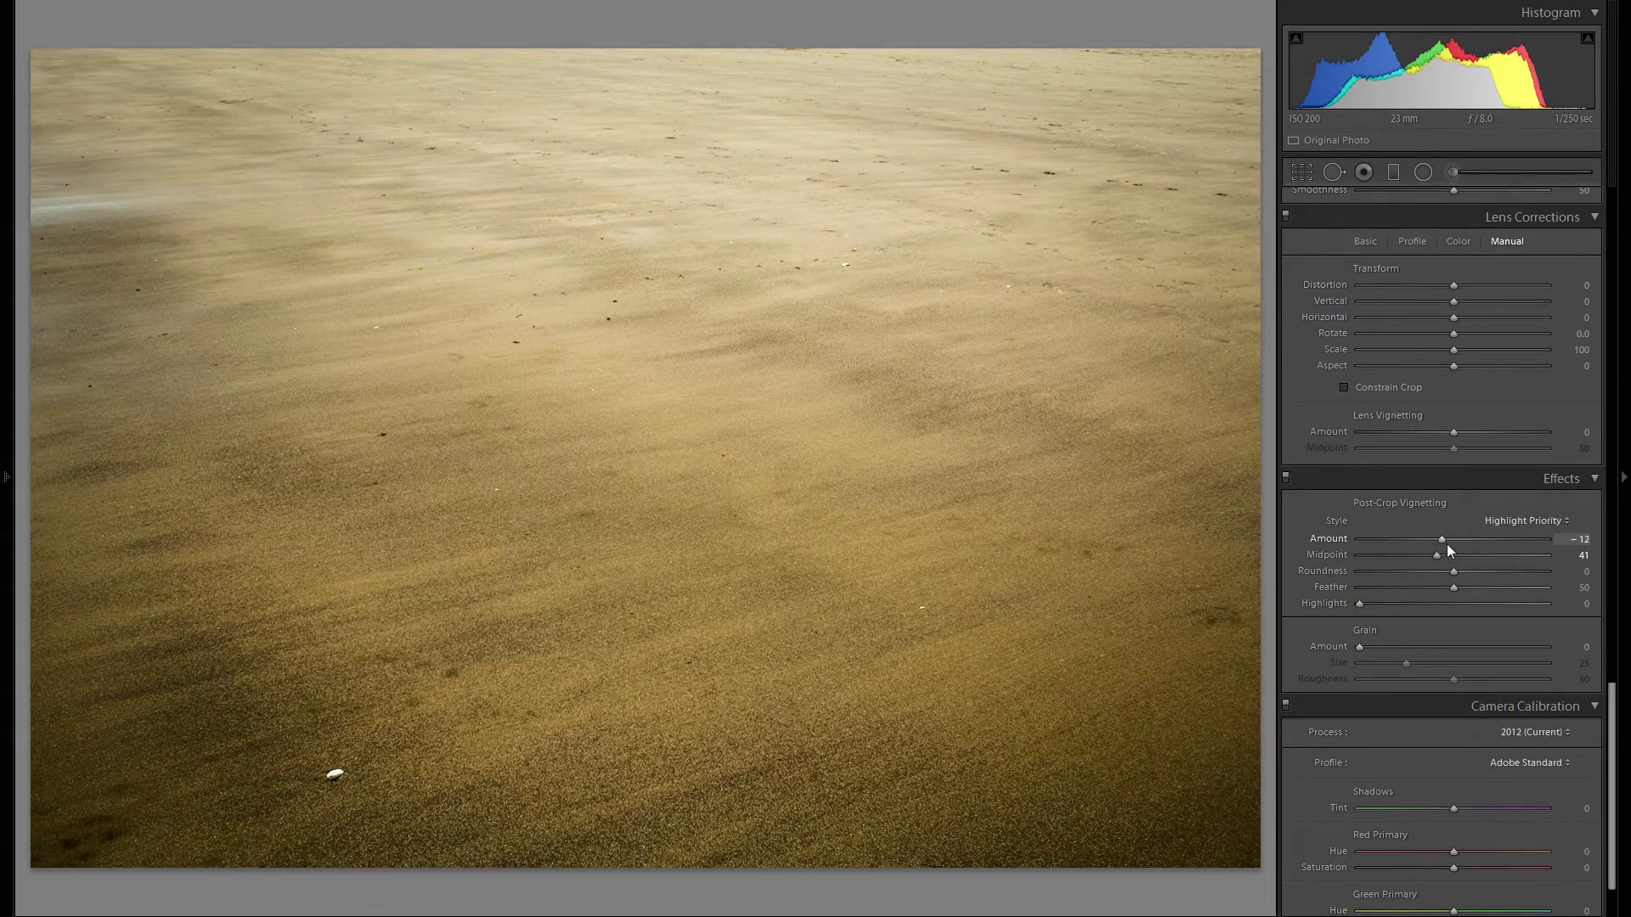
drag(1443, 542, 1450, 540)
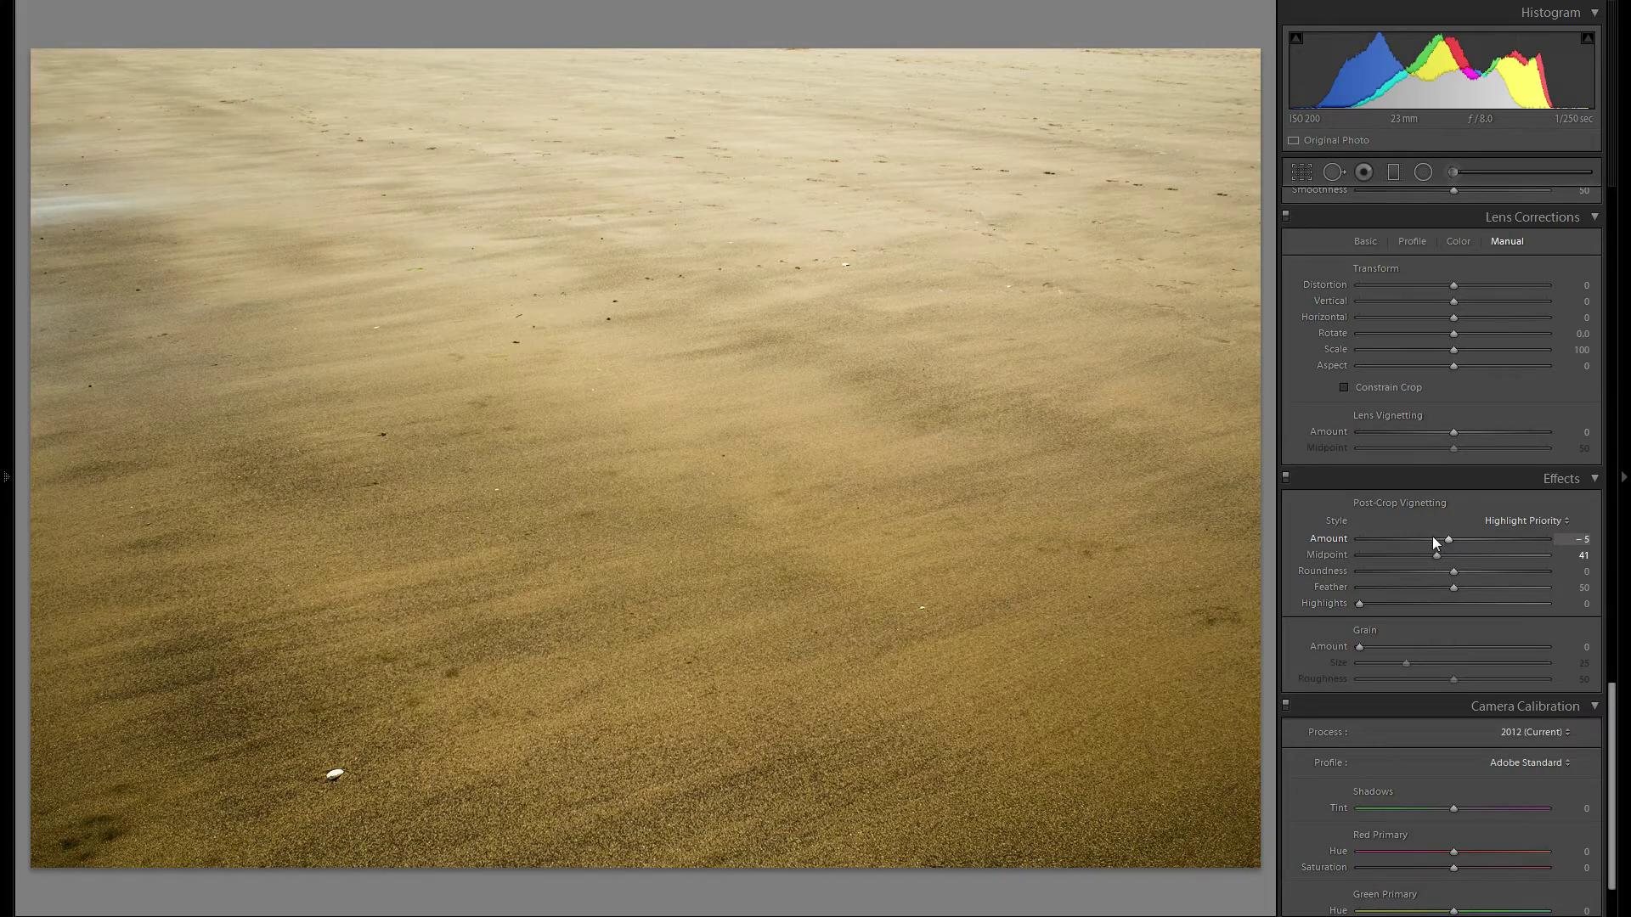
double_click(1337, 537)
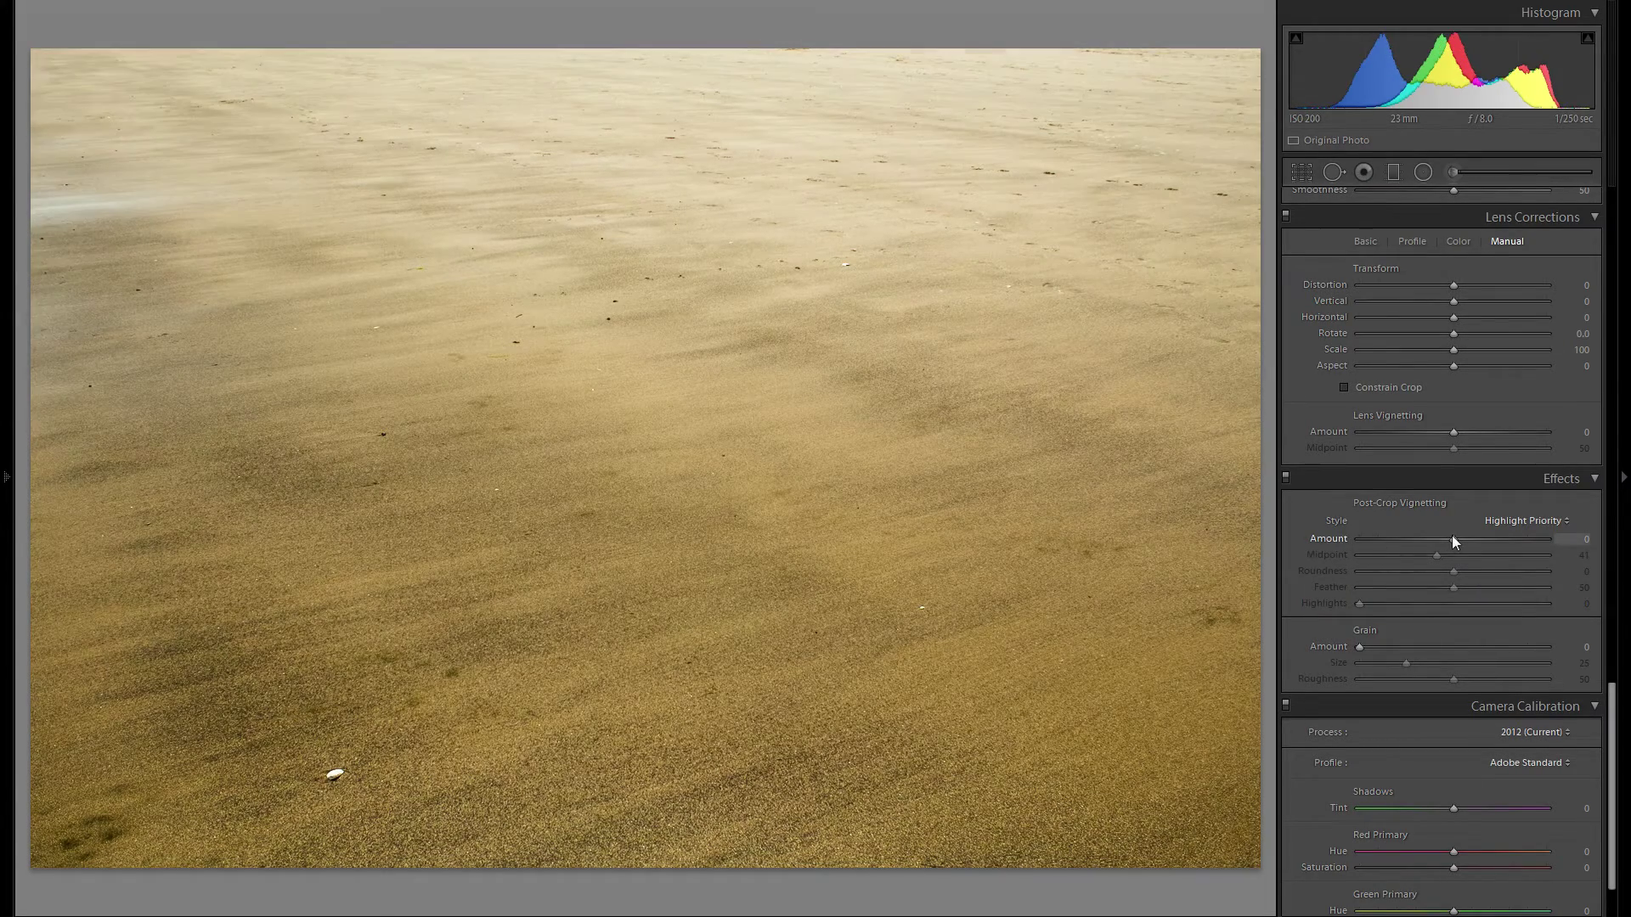
drag(1453, 539, 1448, 538)
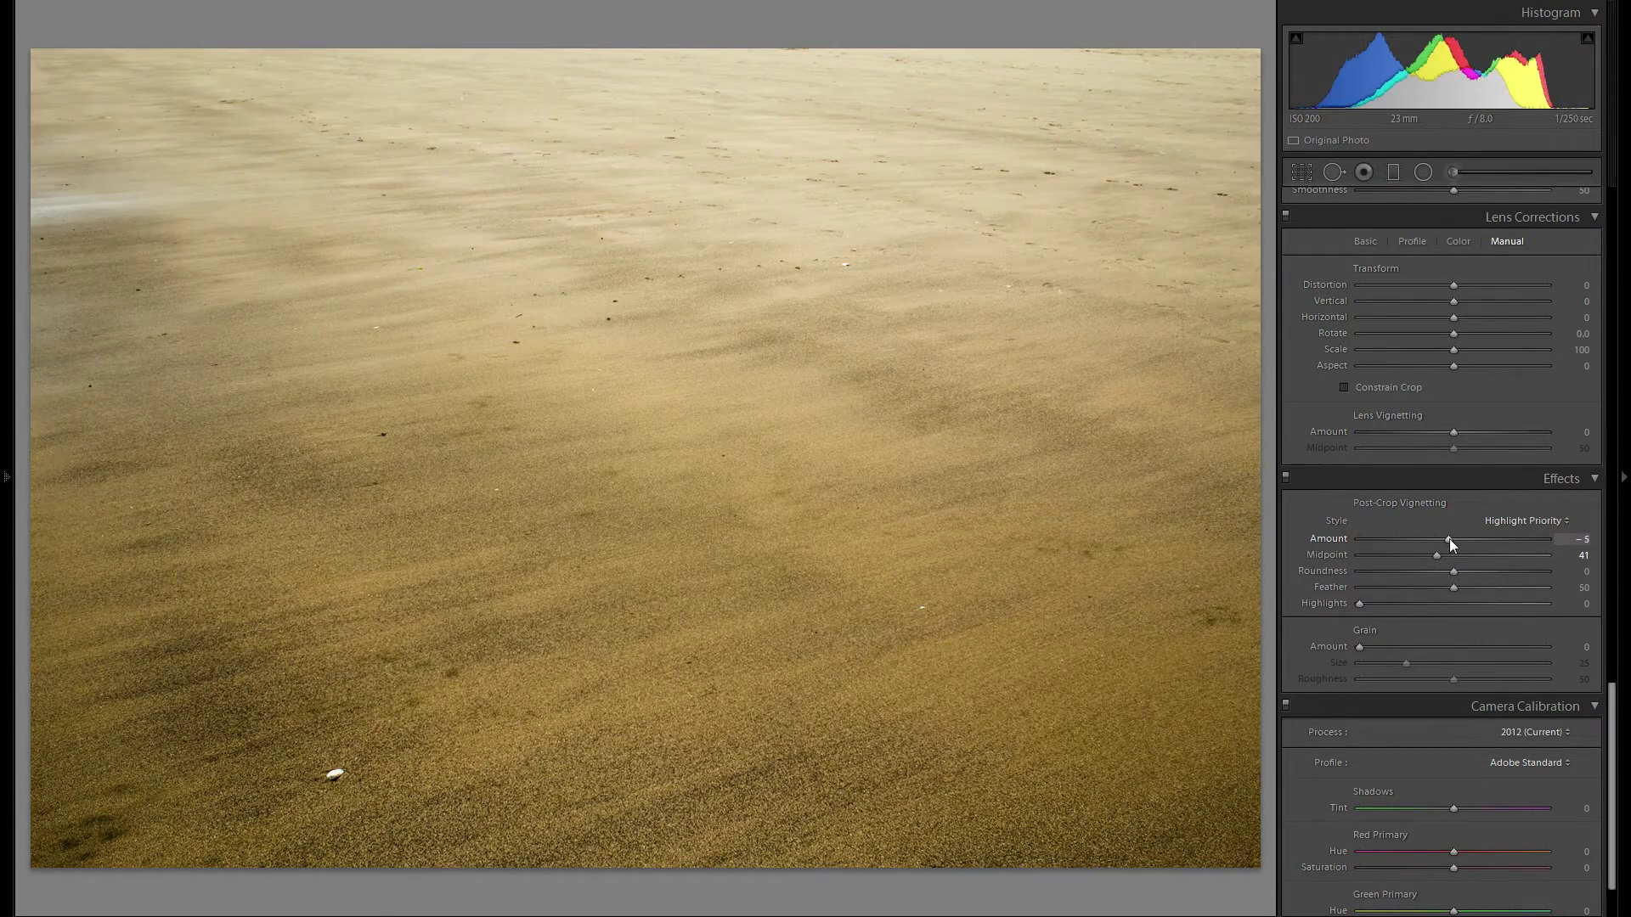
Step: Scroll to the Detail panel's sharpening settings and back up to the Basic panel
scroll(1480, 487, up, 5)
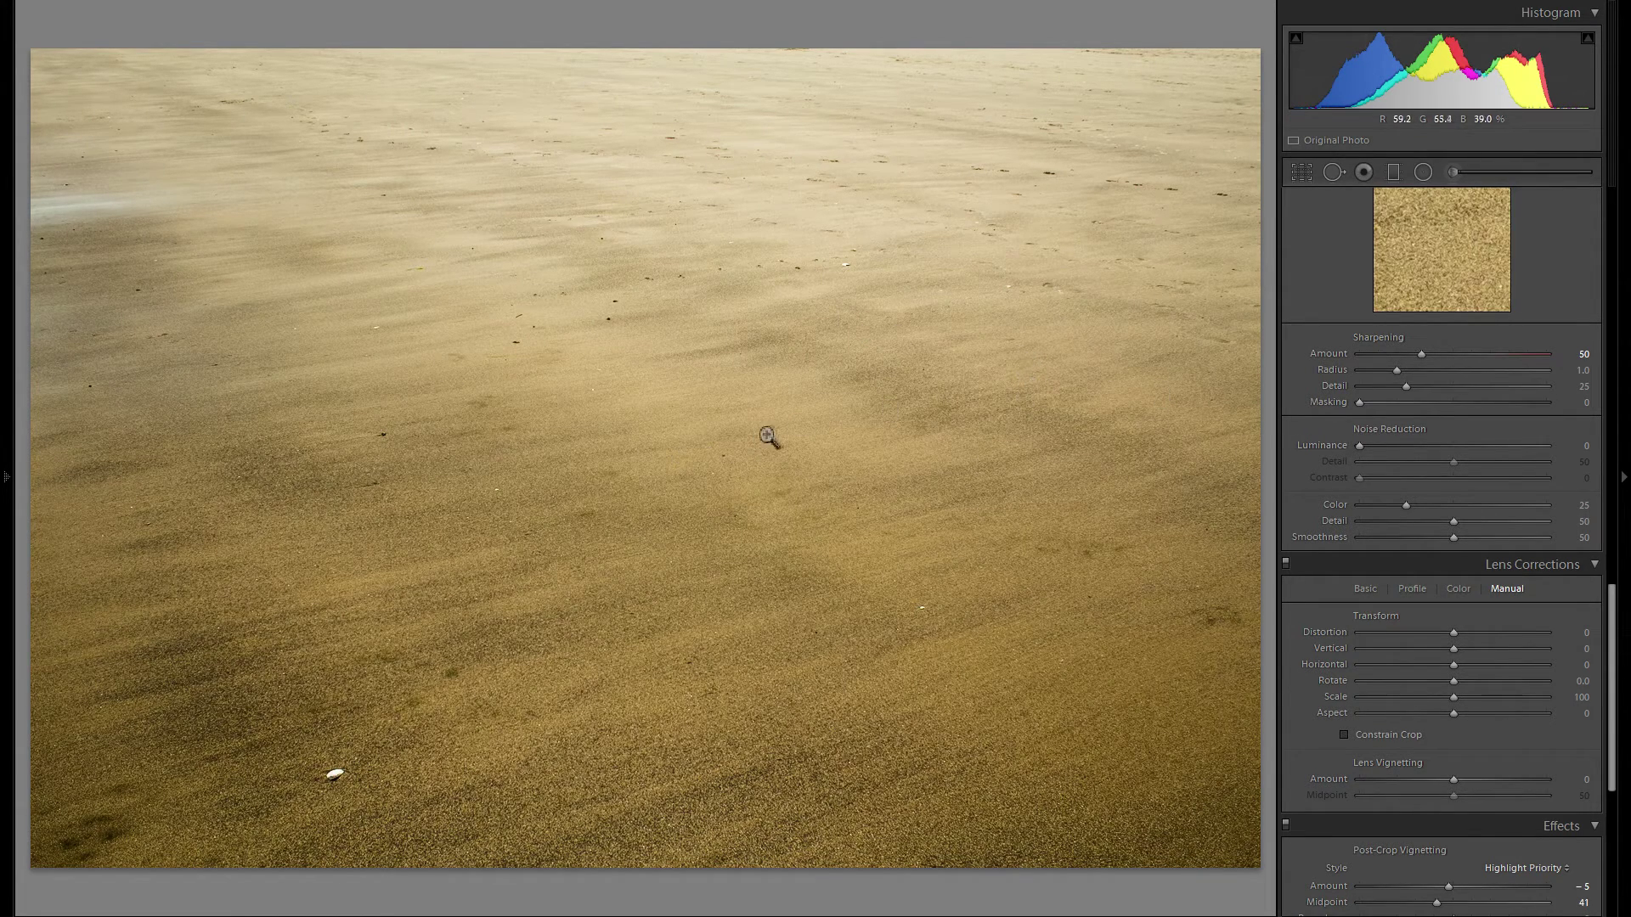
scroll(1444, 369, down, 5)
scroll(1425, 375, up, 10)
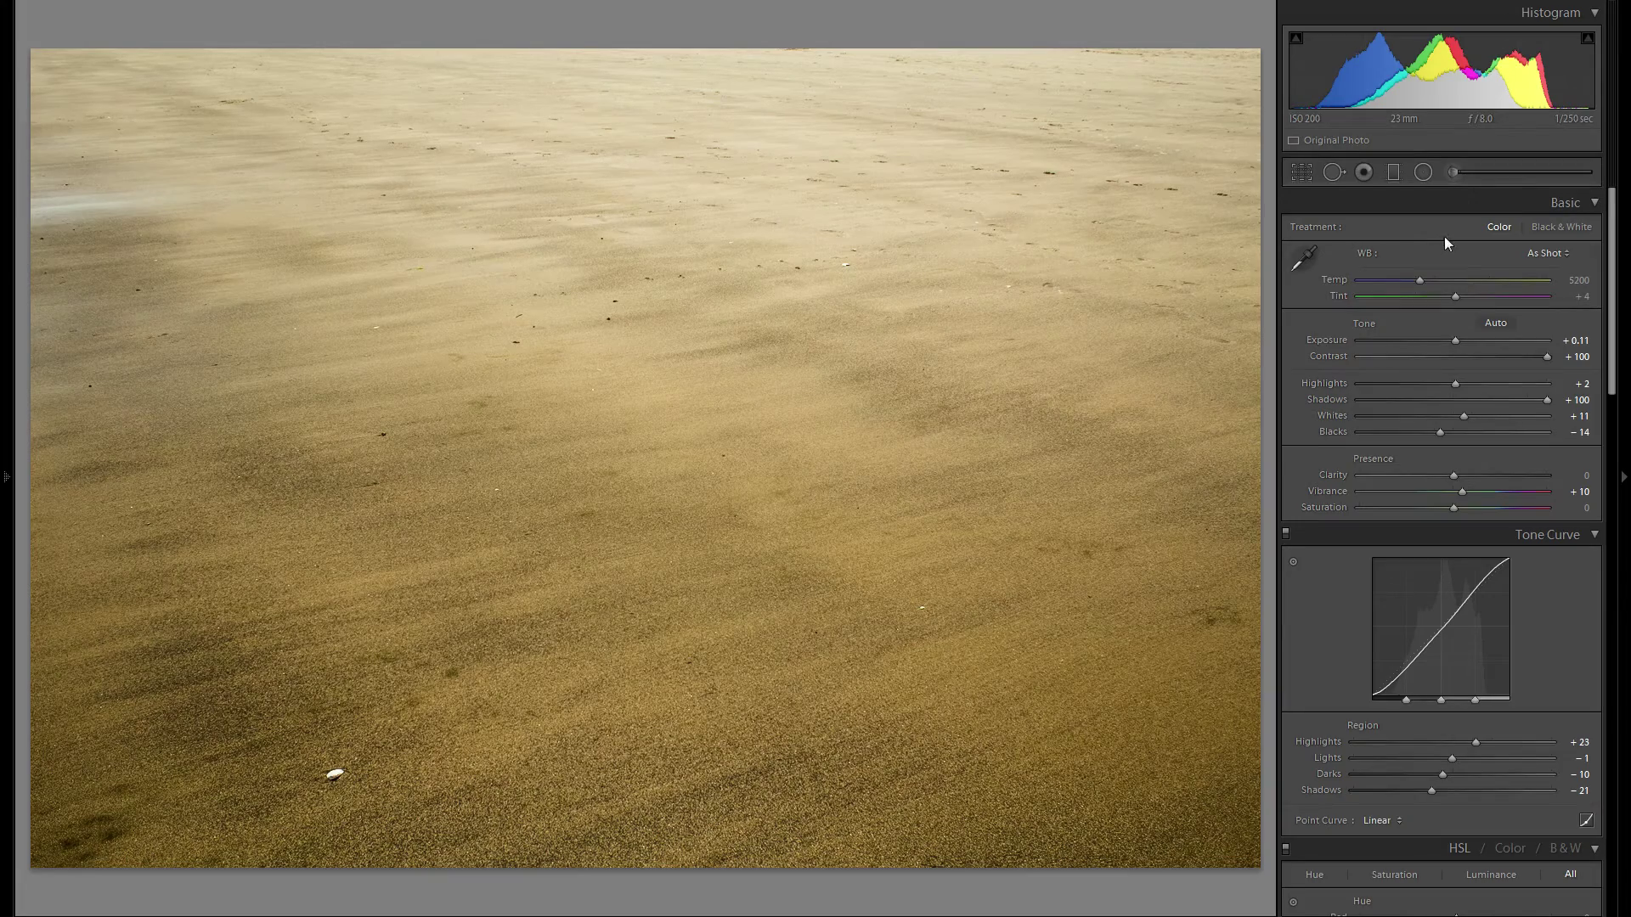
Step: Switch the Treatment between Black & White and Color several times to compare the two versions
click(1556, 226)
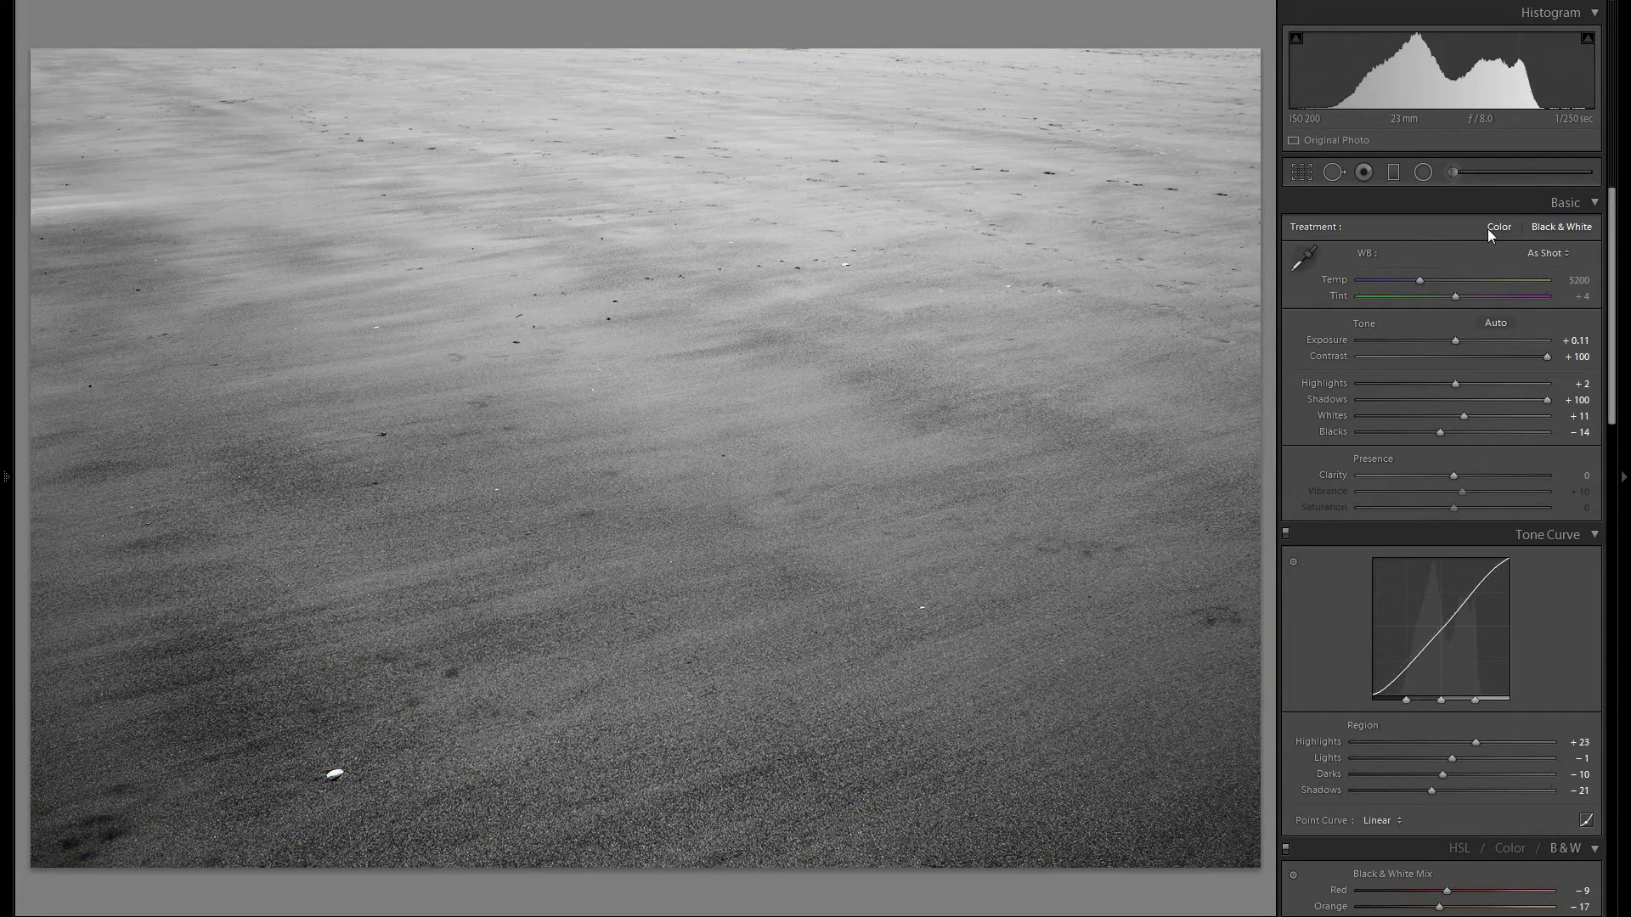
click(1495, 227)
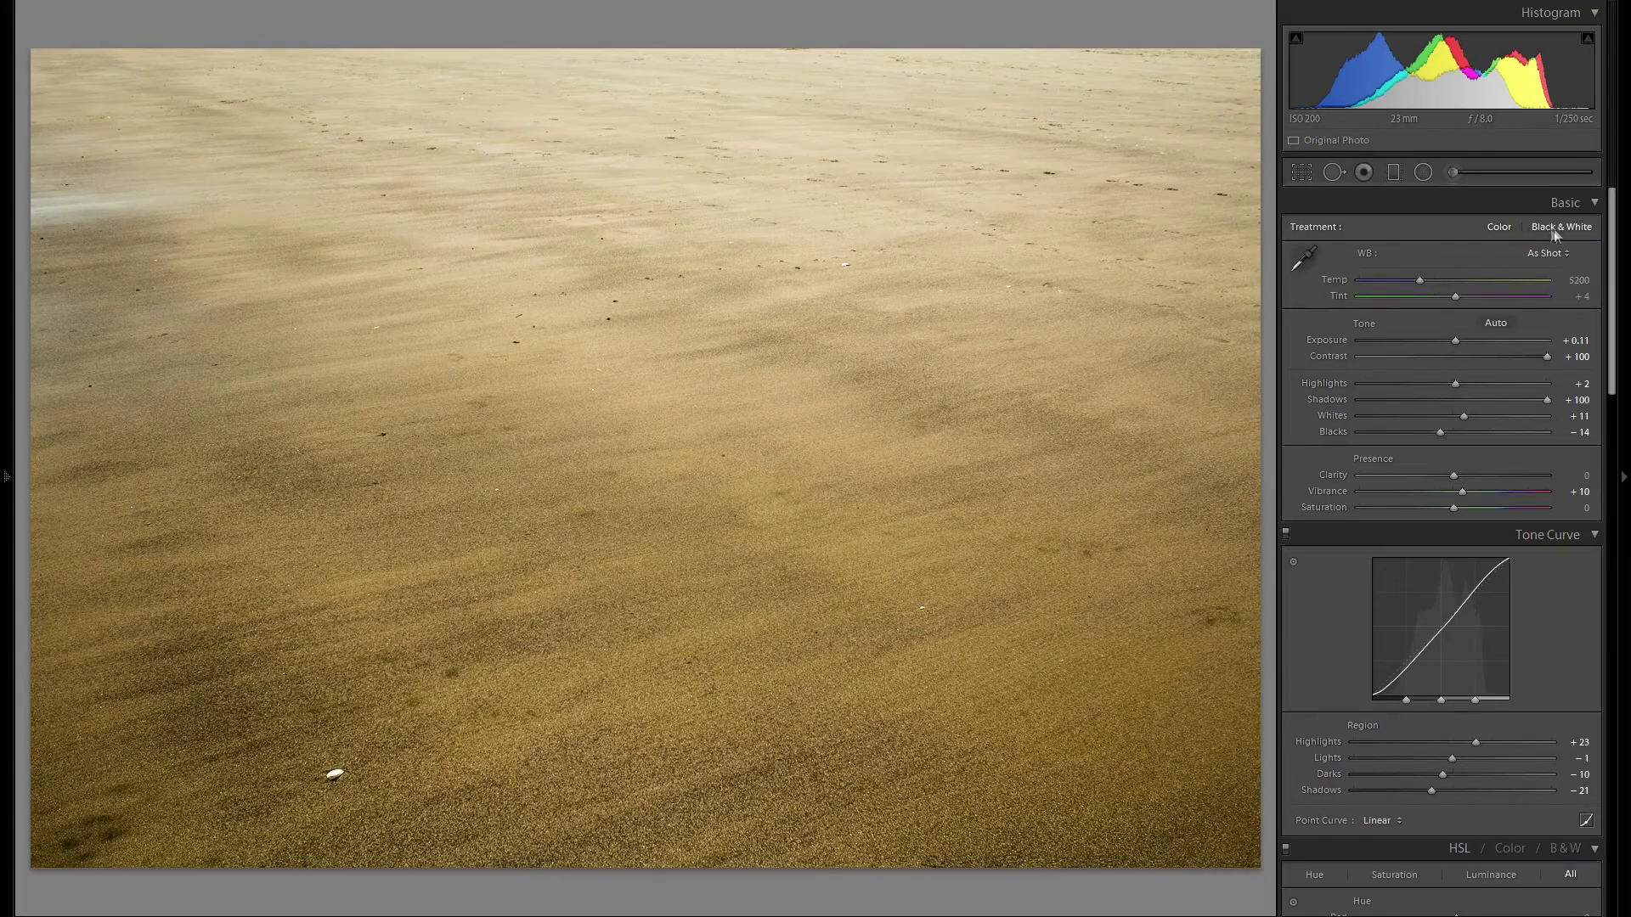
click(1560, 228)
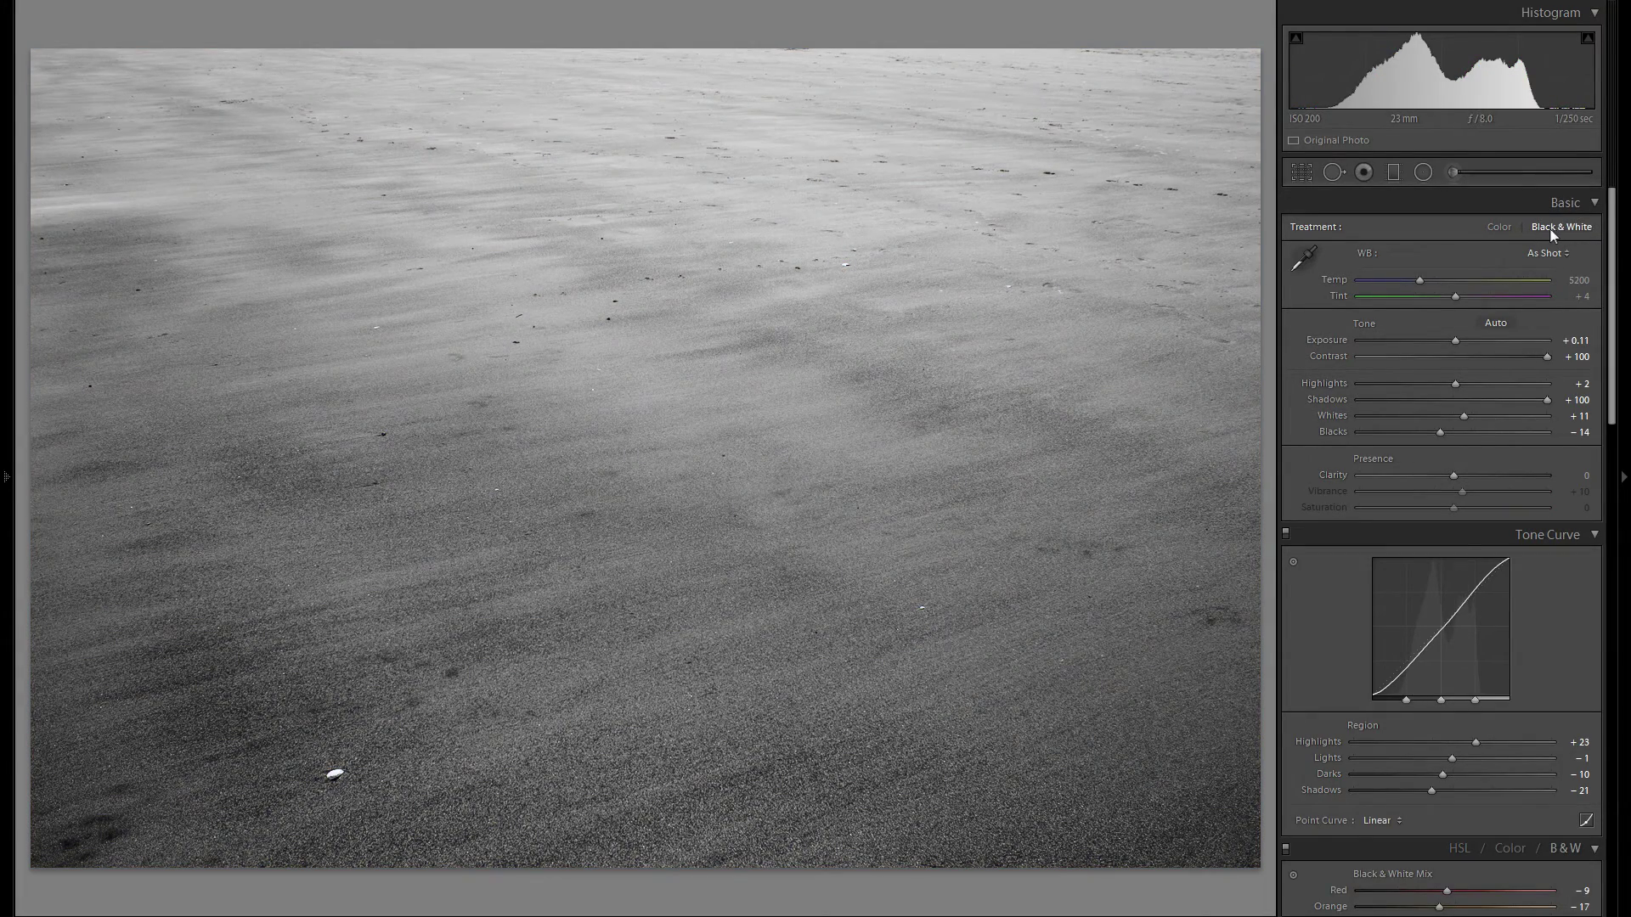
click(1496, 229)
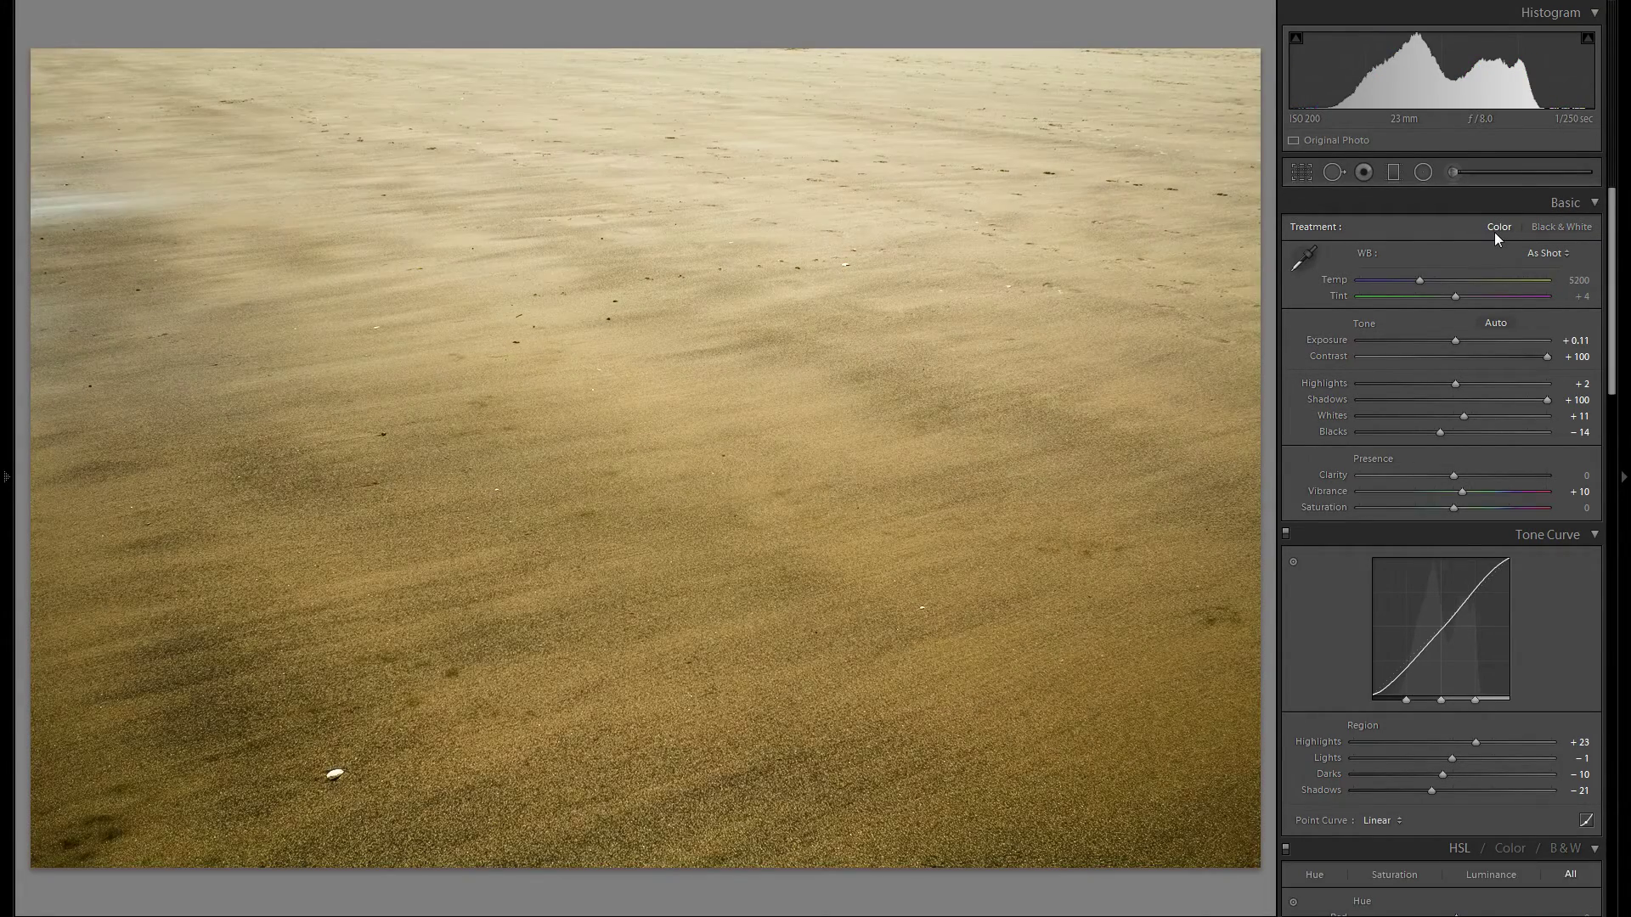
click(1542, 226)
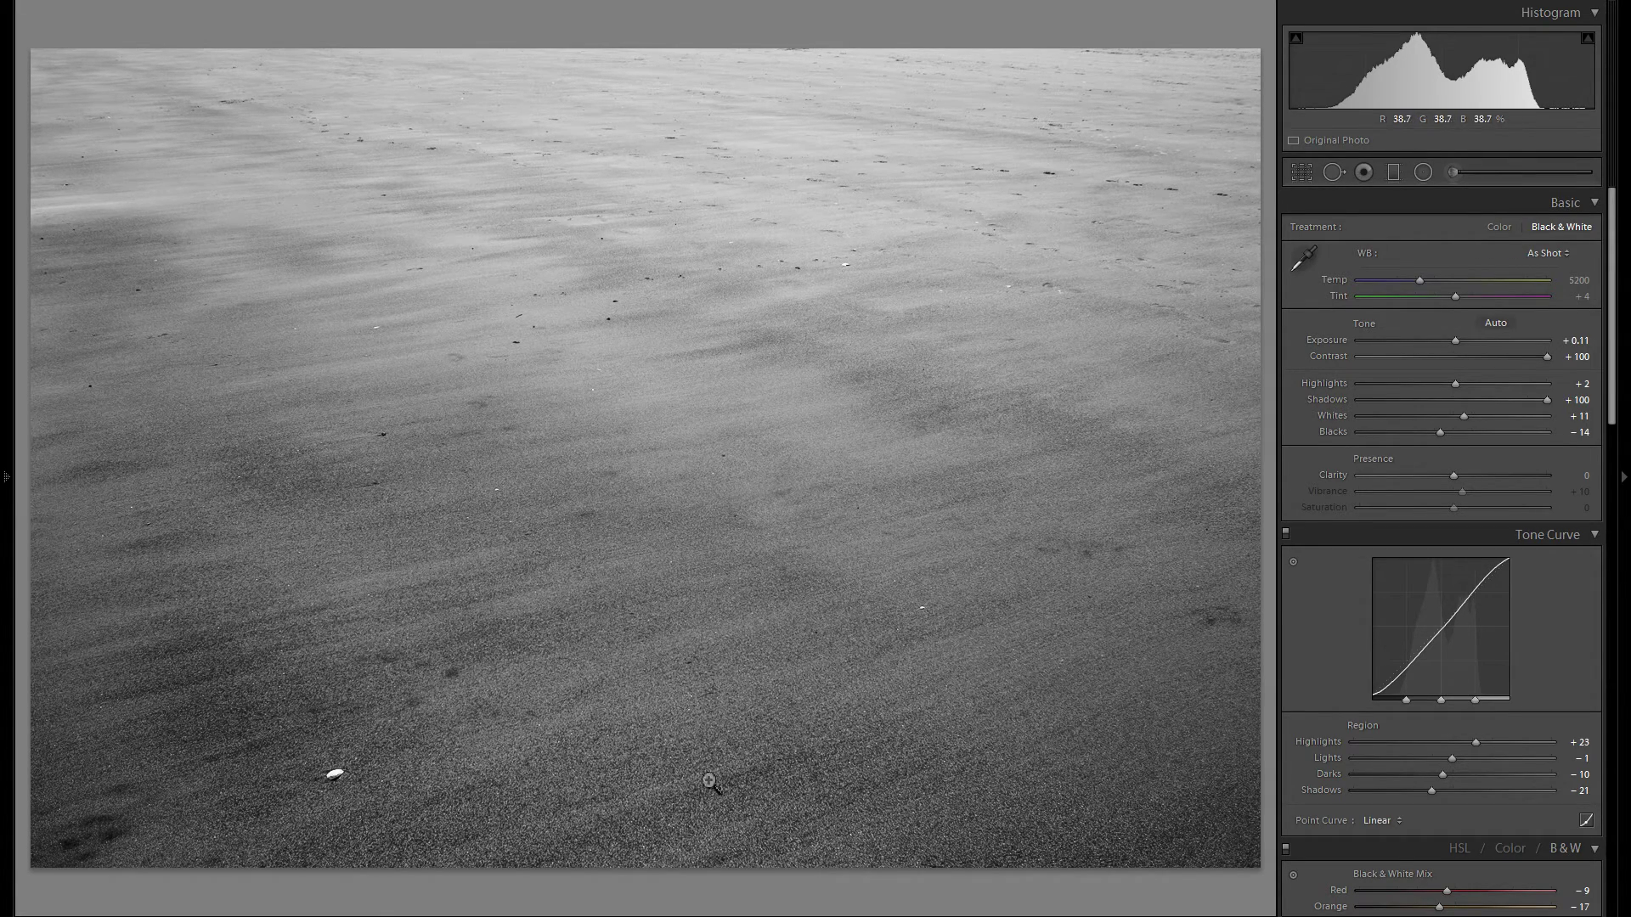
click(1499, 227)
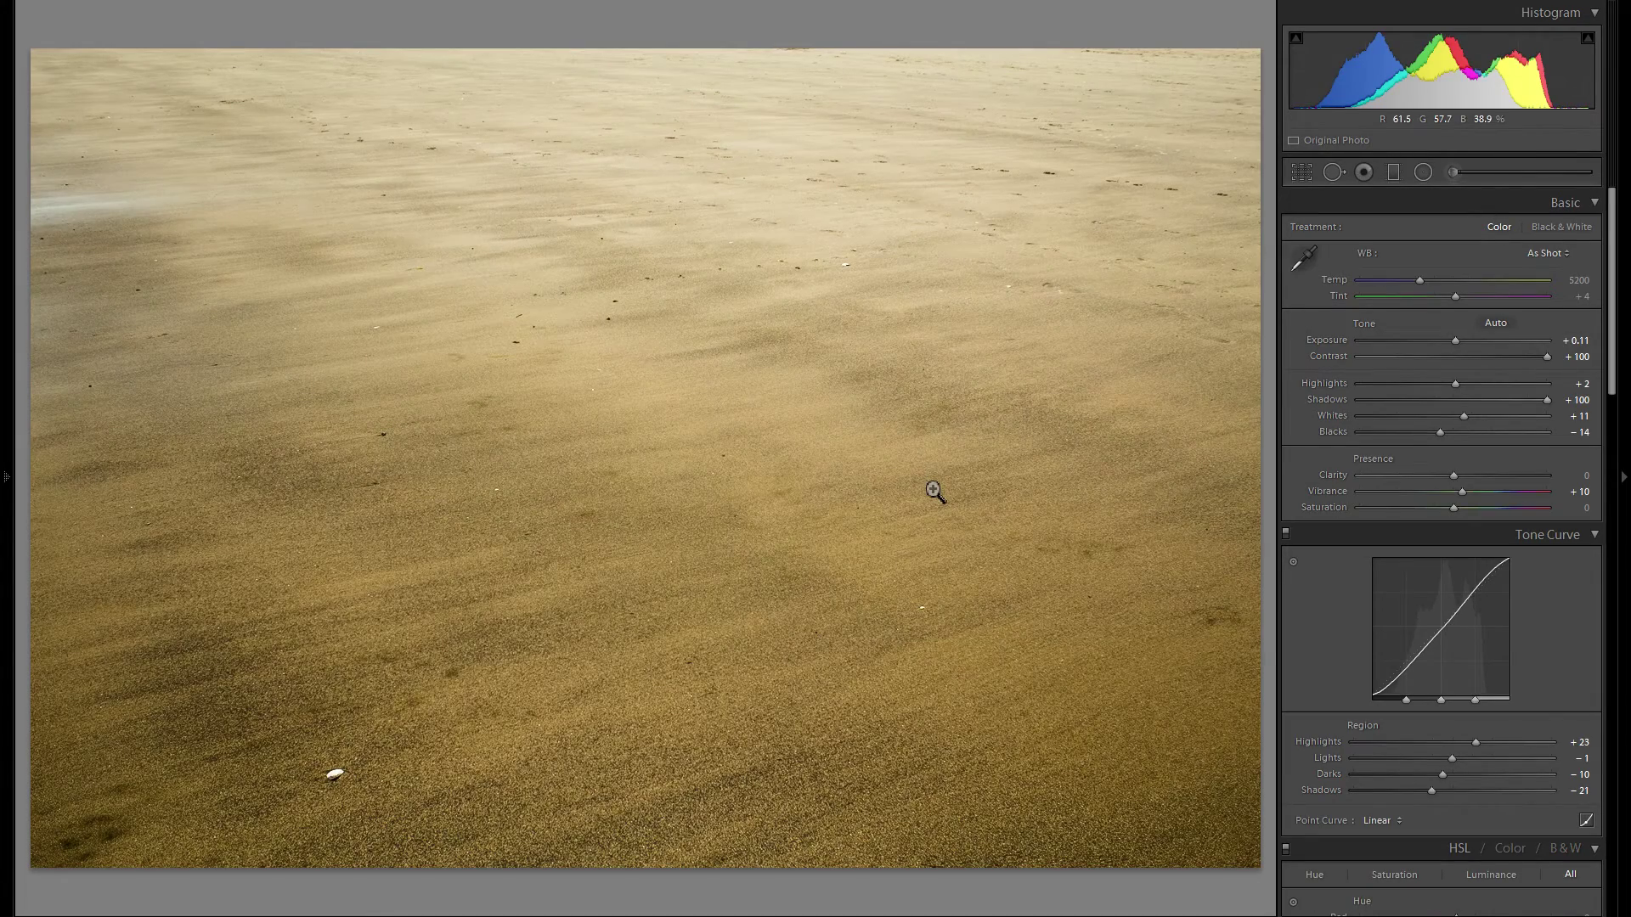
click(1563, 227)
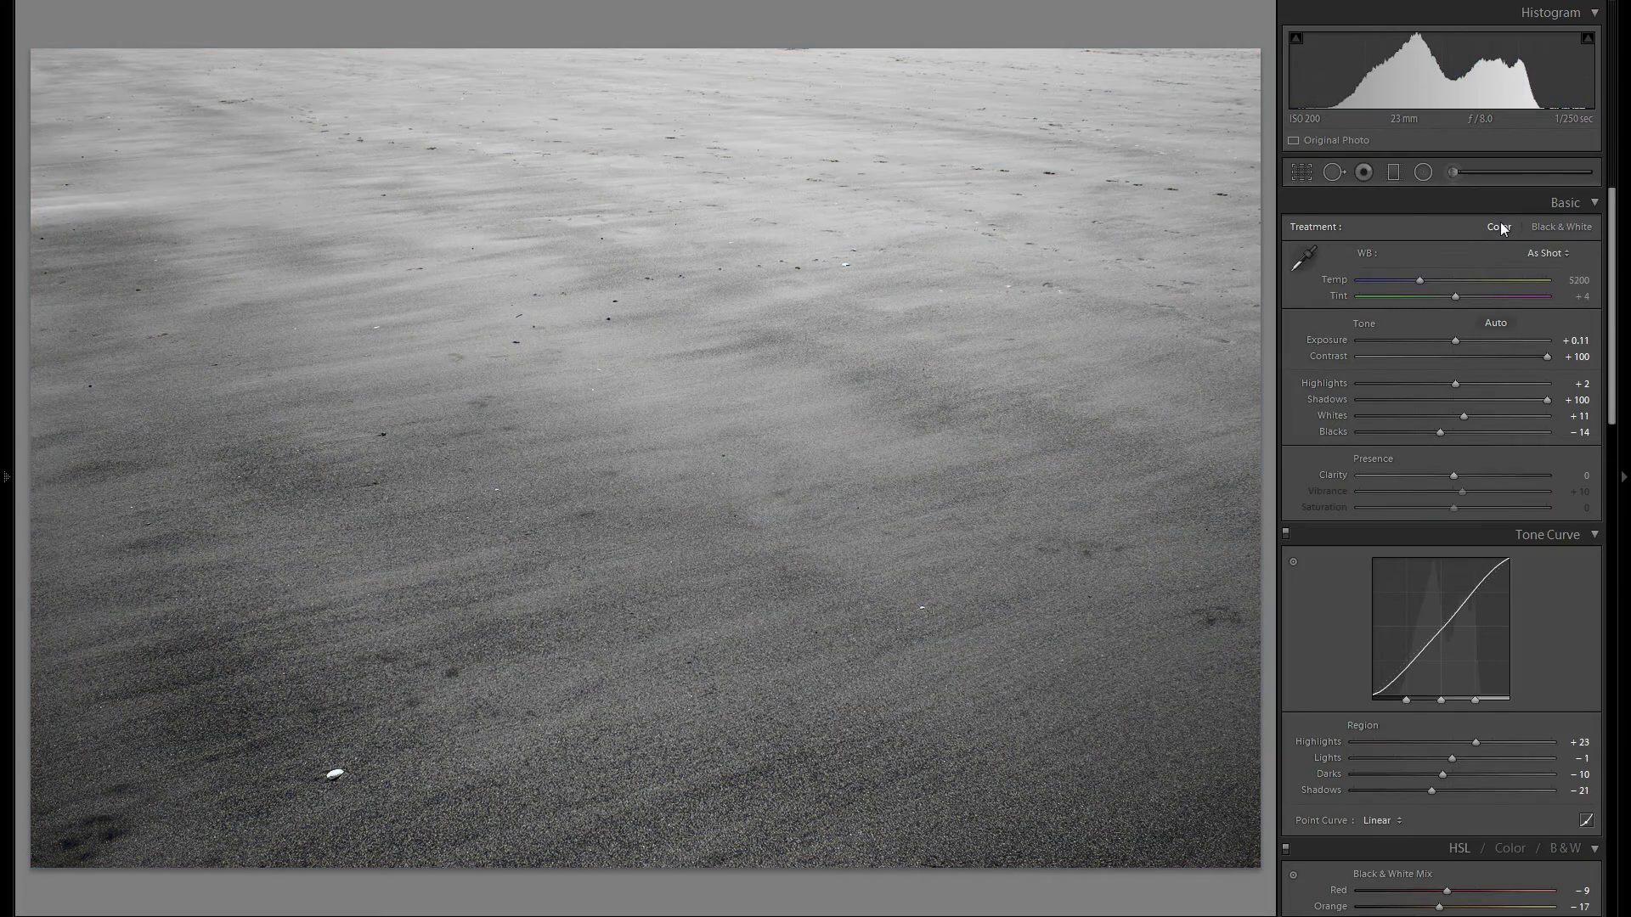
click(1500, 228)
click(5, 235)
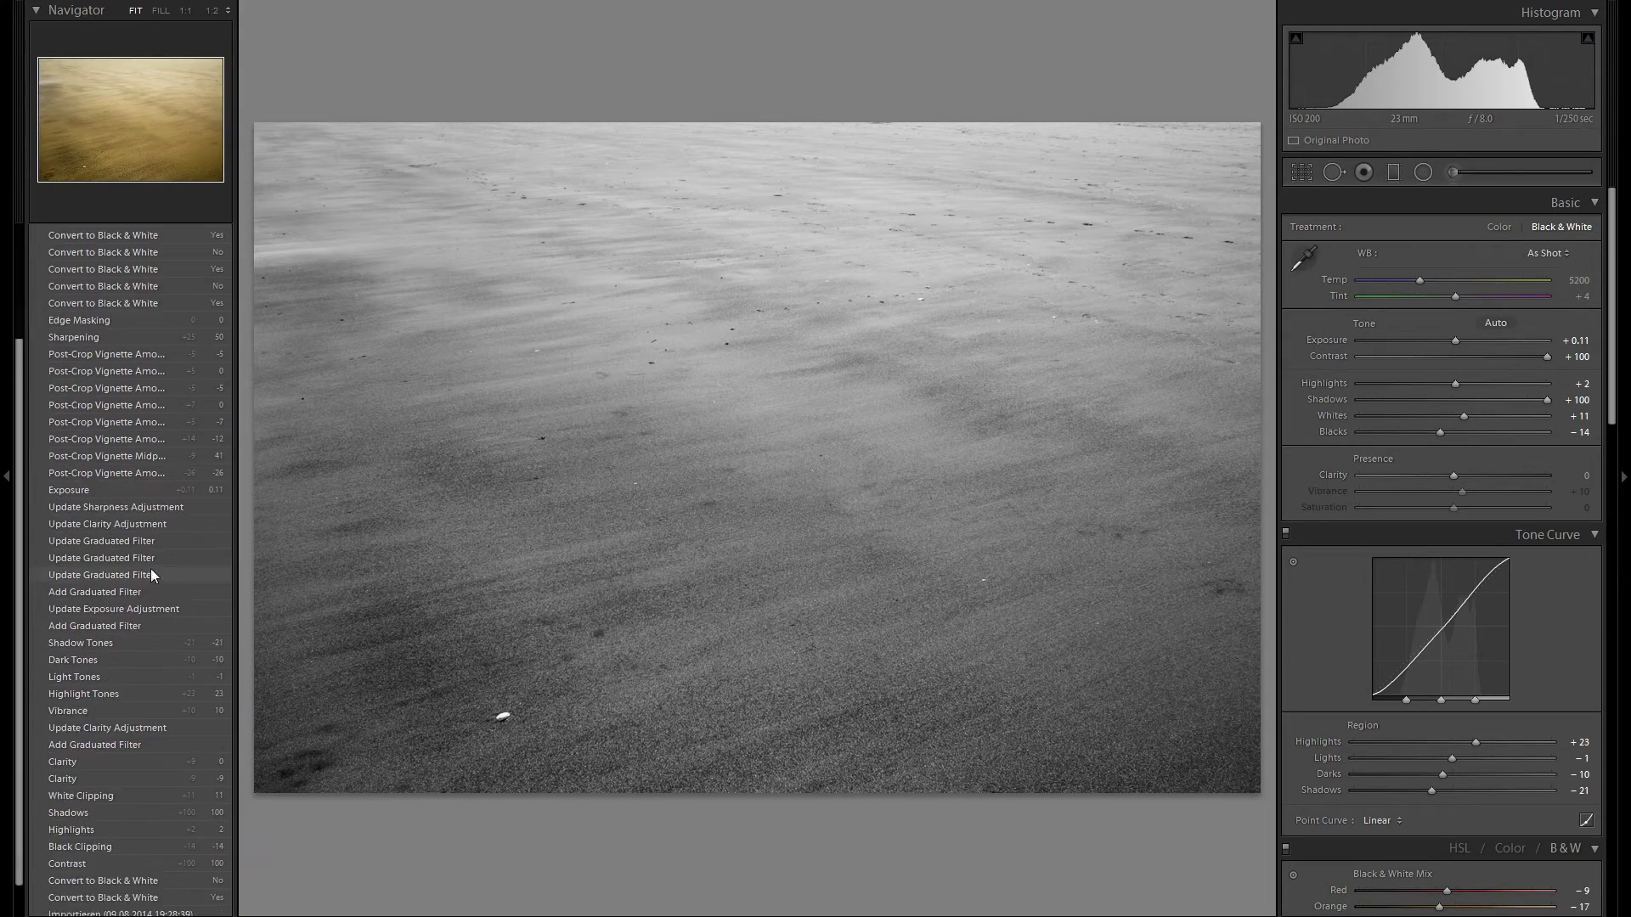
scroll(153, 680, down, 2)
click(134, 874)
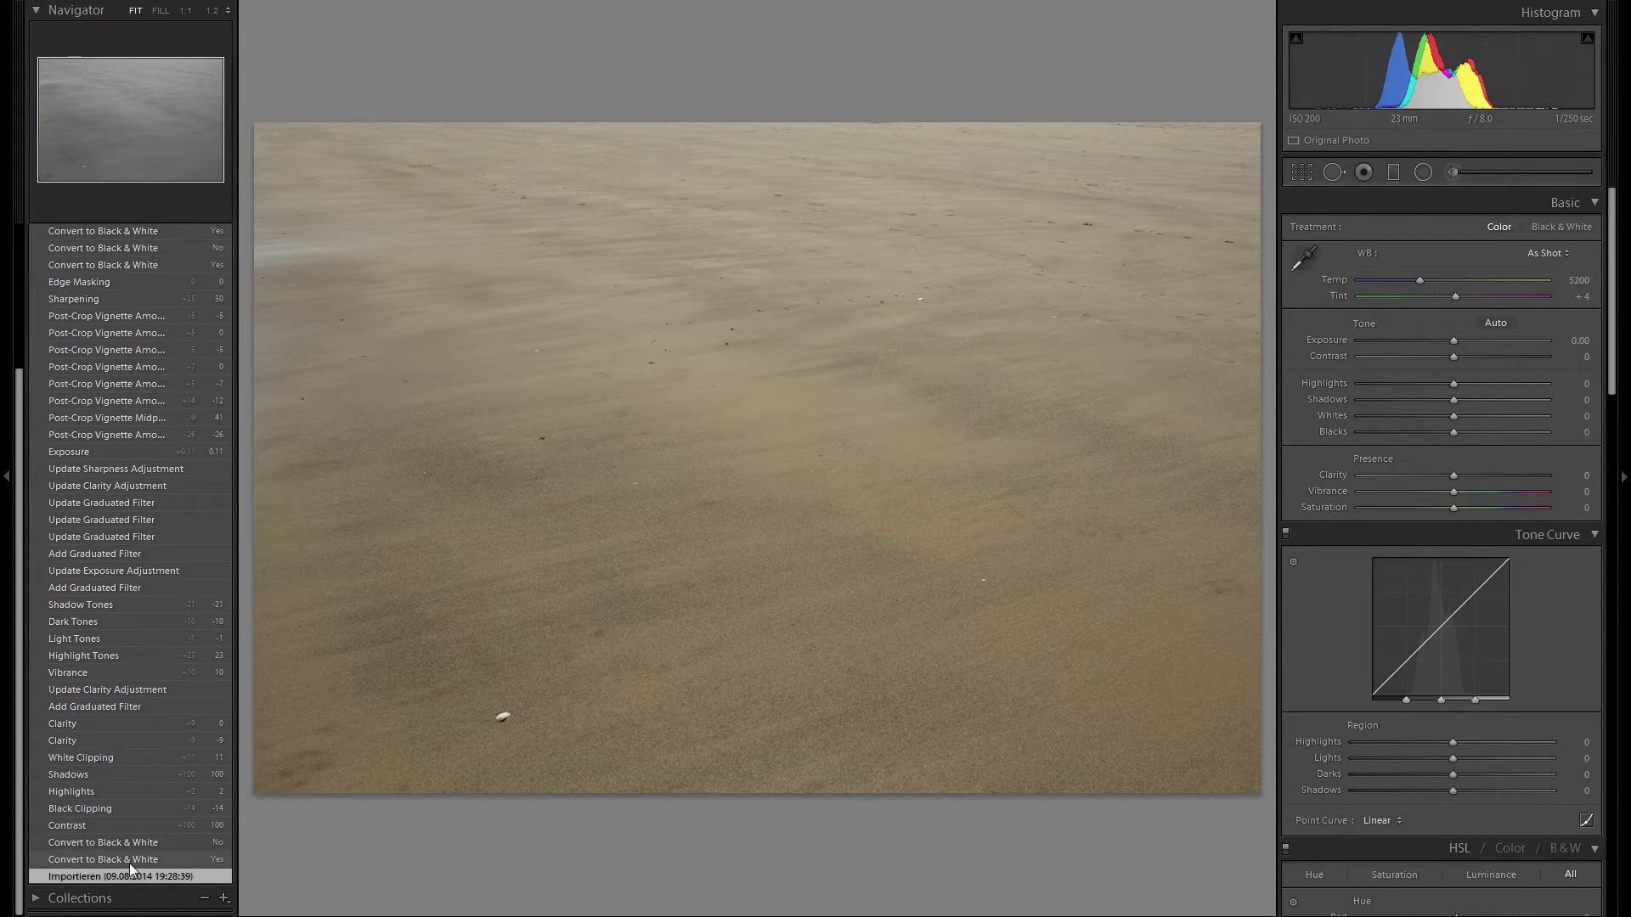
click(129, 863)
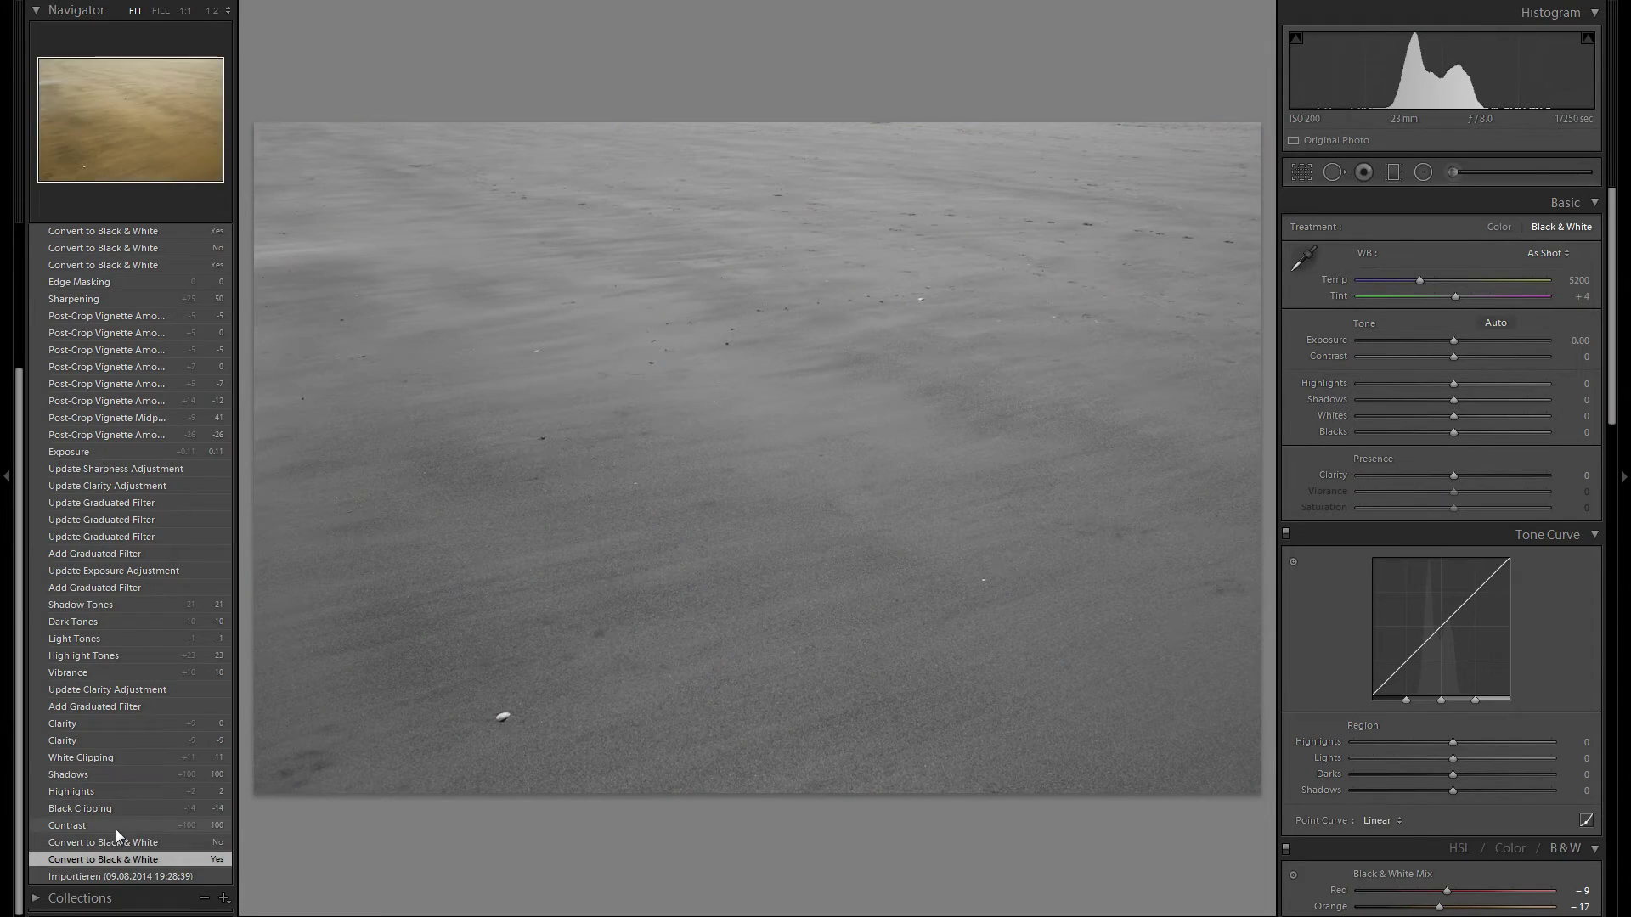
scroll(117, 816, up, 3)
click(154, 314)
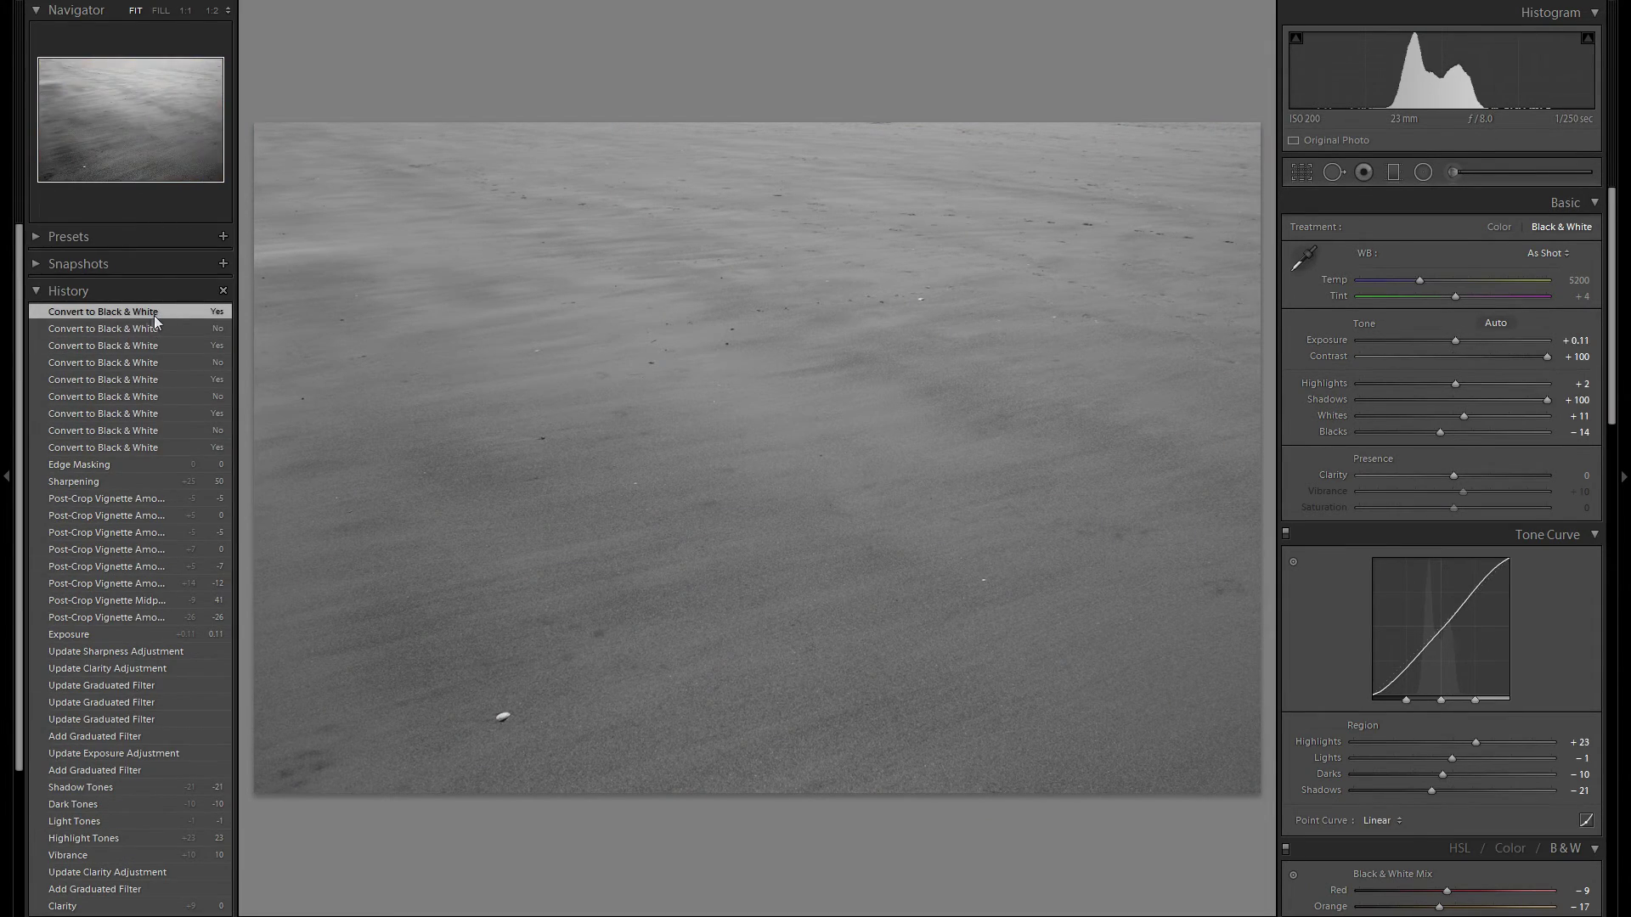
click(2, 359)
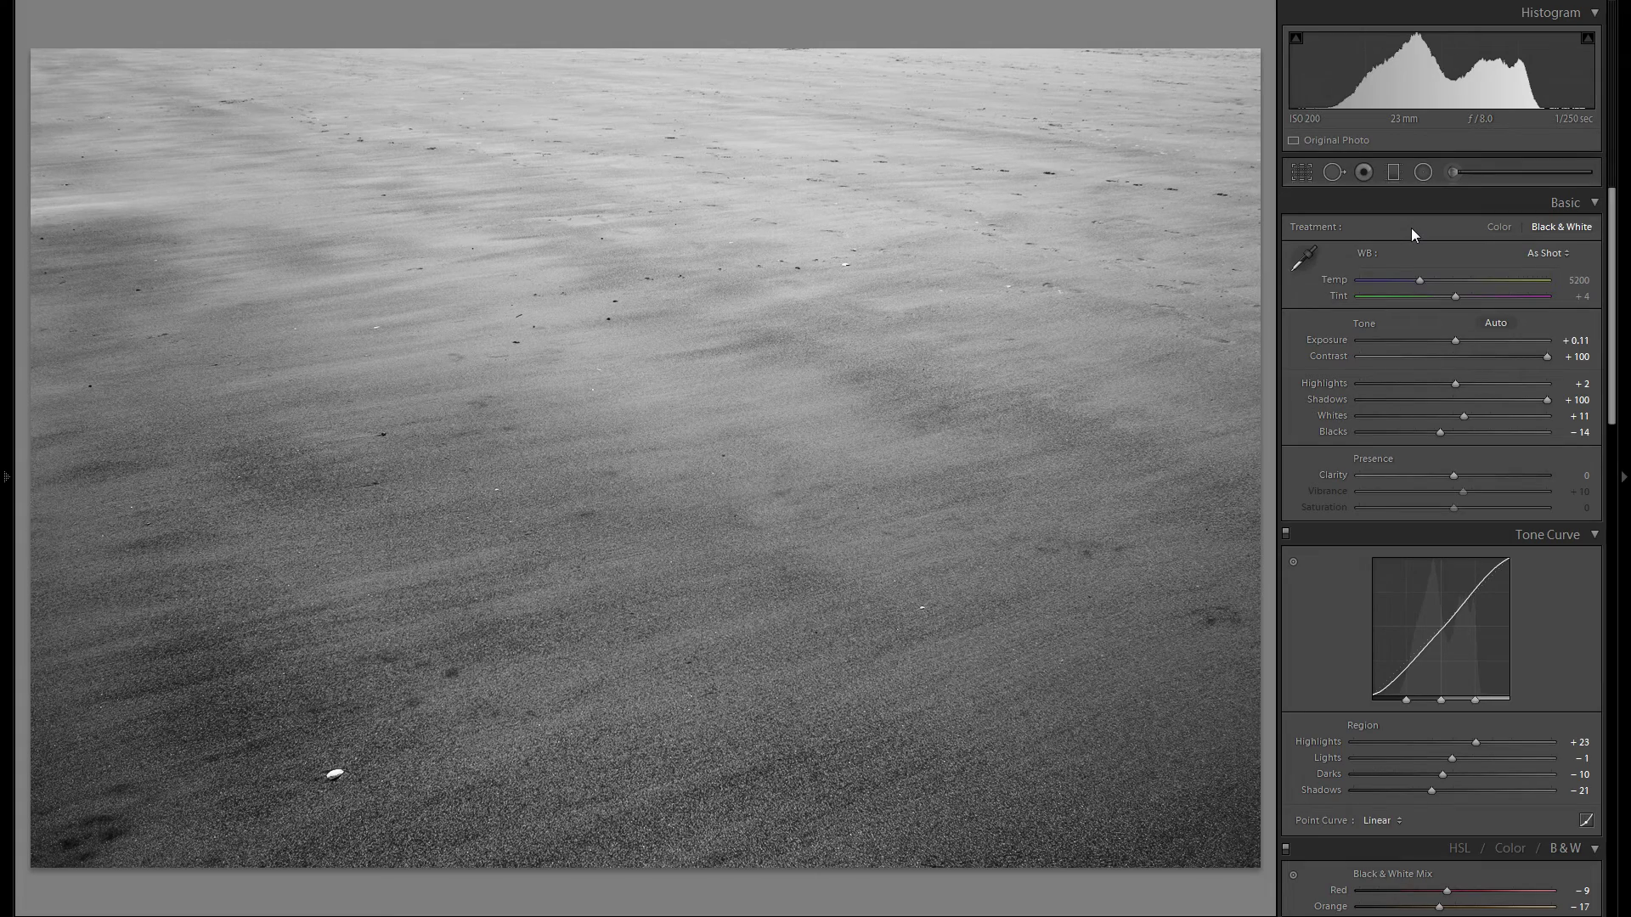
scroll(1470, 297, down, 5)
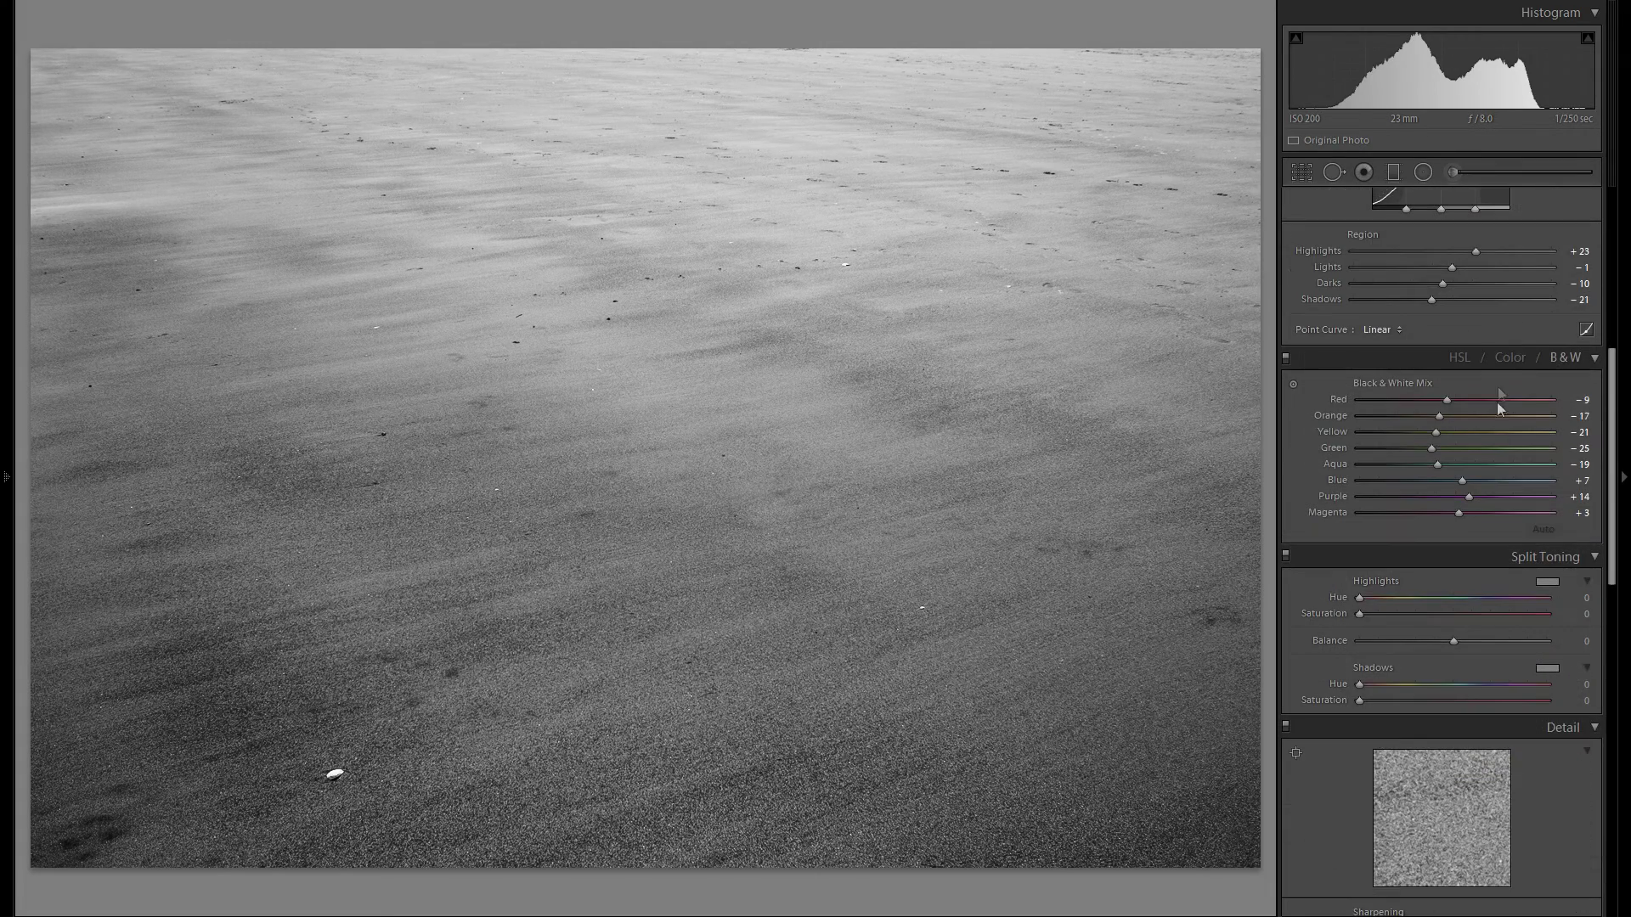
scroll(1449, 535, down, 3)
scroll(1476, 608, up, 8)
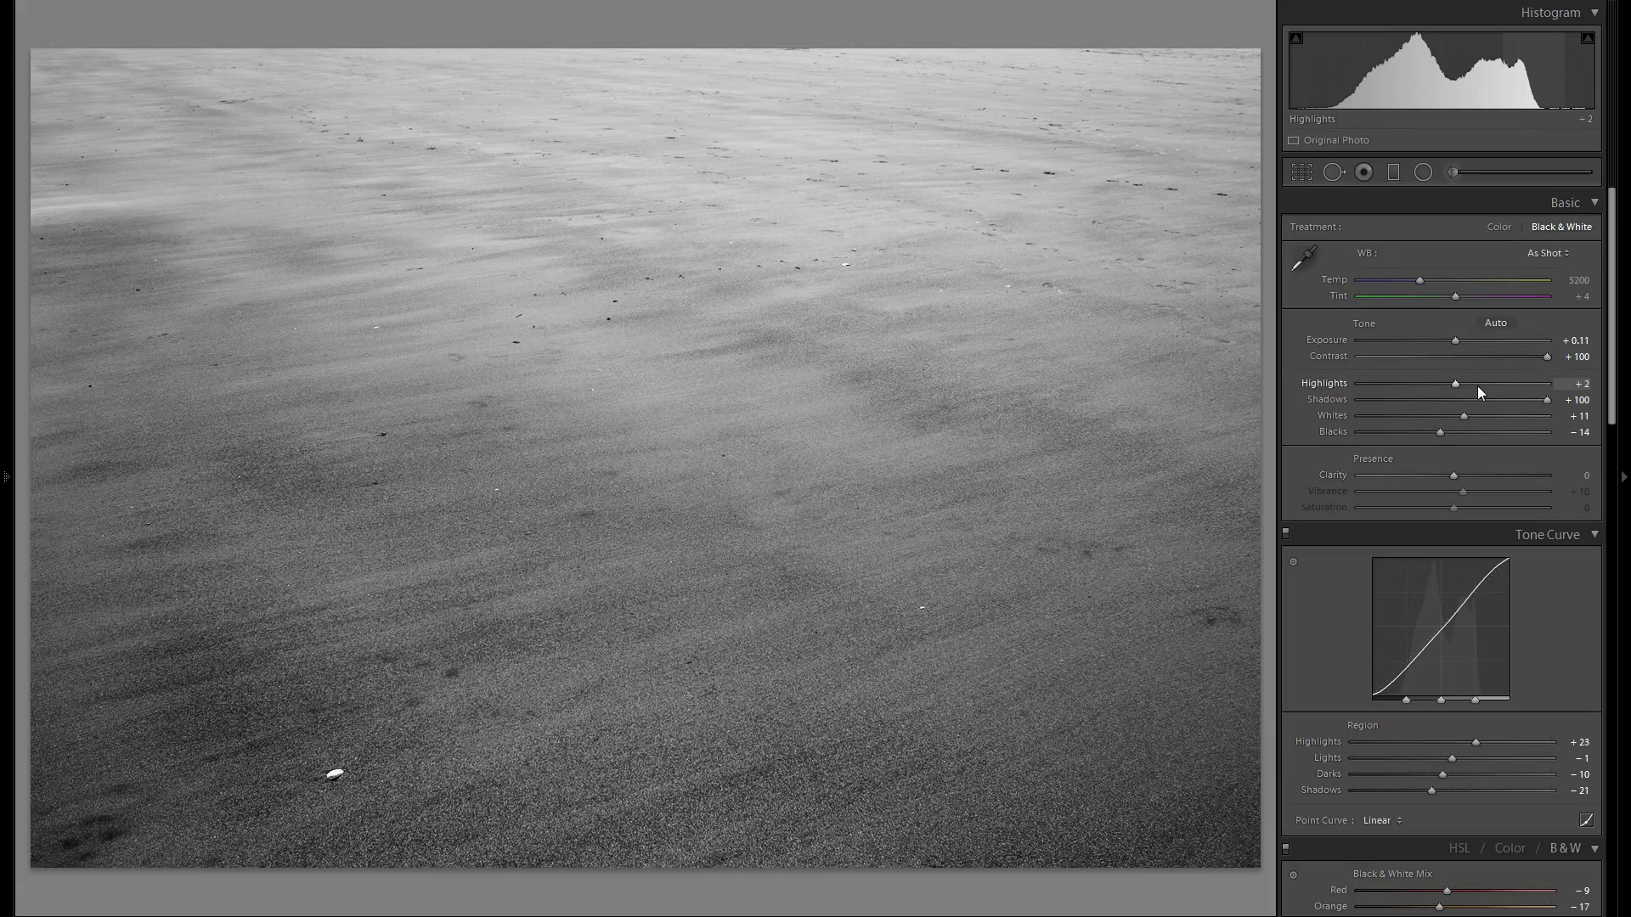
click(1498, 227)
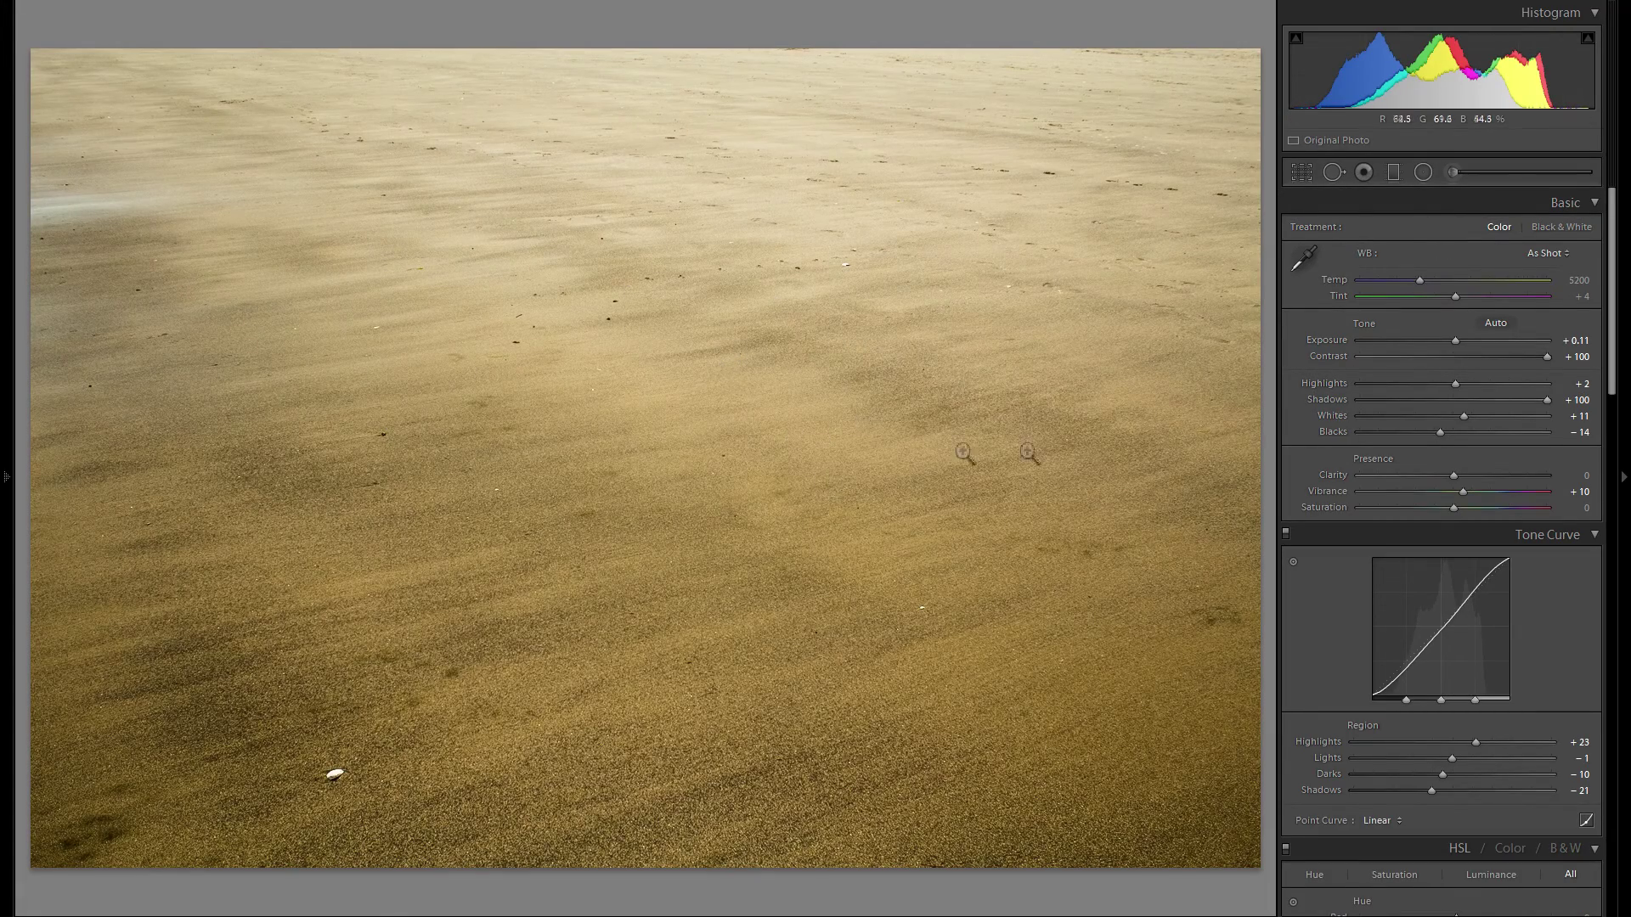
click(1573, 229)
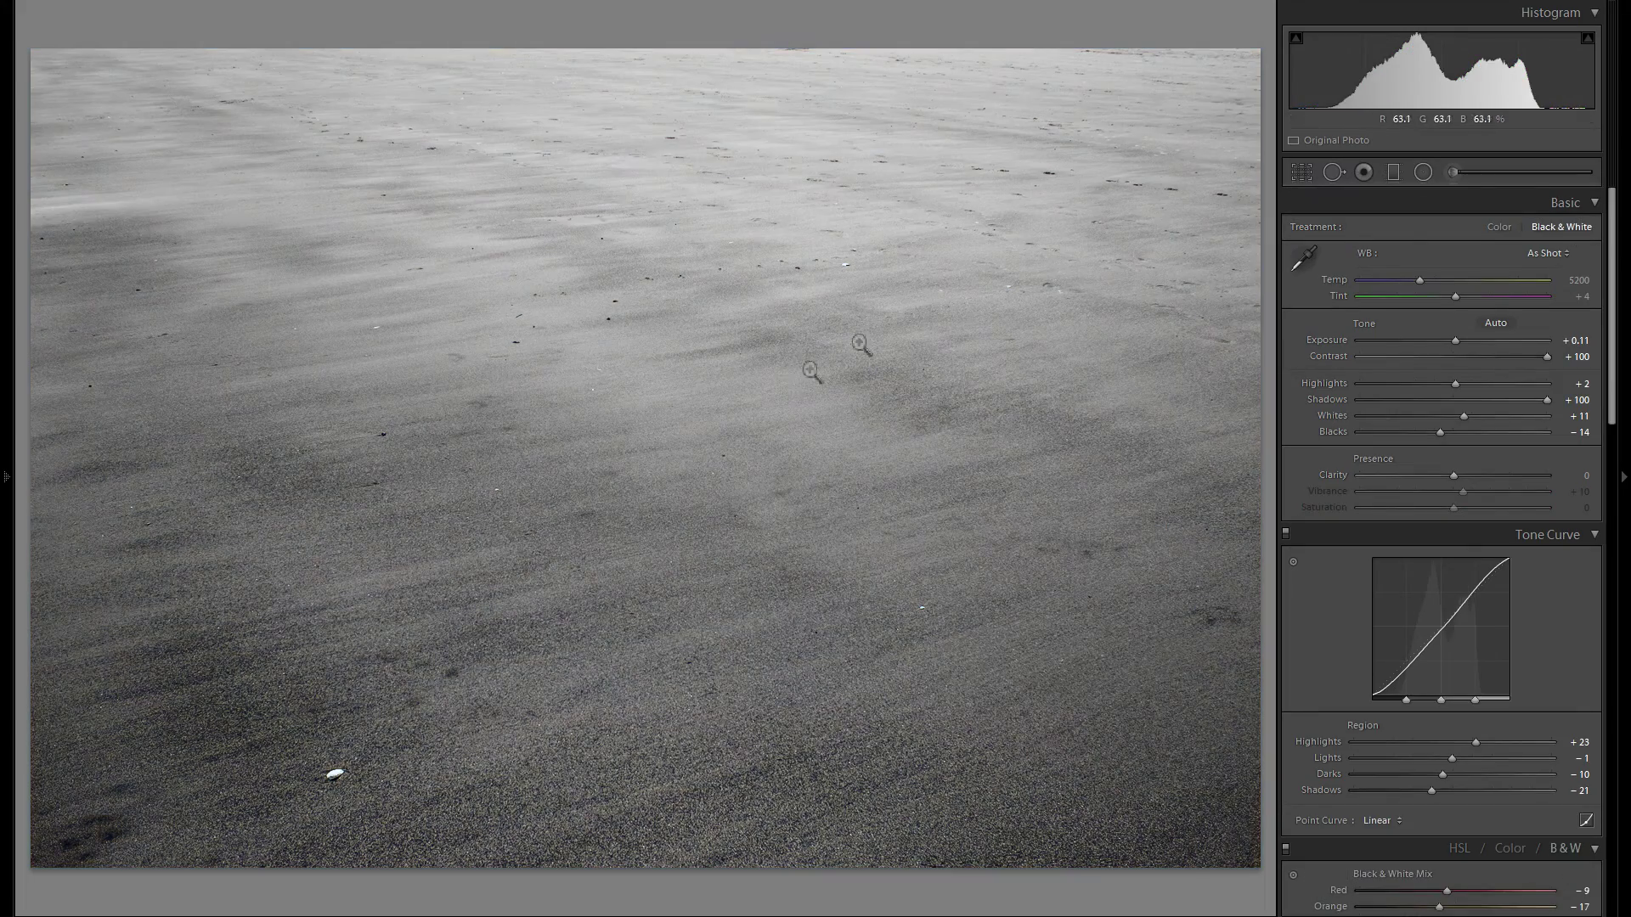